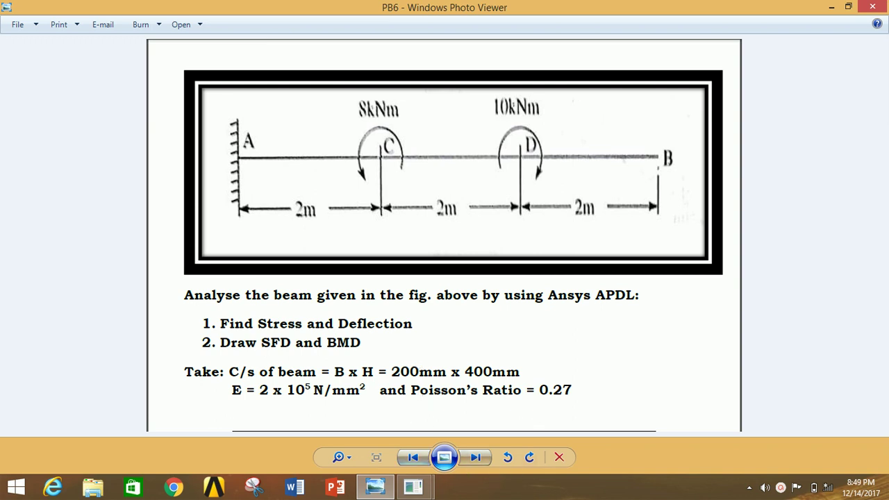
Step: Limit the GUI preferences to Structural analysis
mouse_move(413, 486)
click(472, 402)
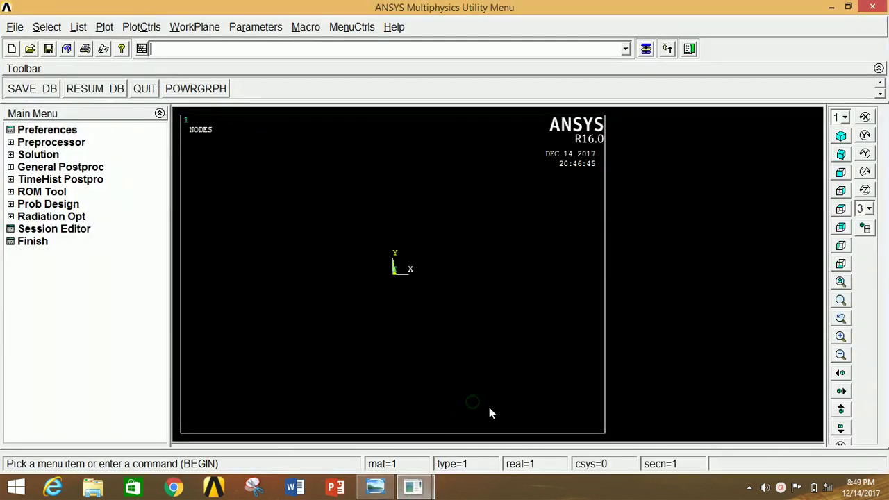
click(60, 133)
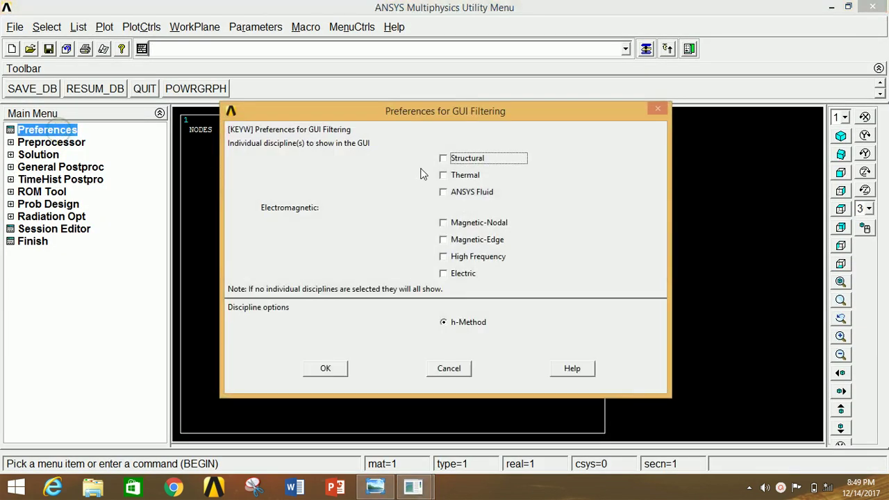
click(443, 158)
click(338, 371)
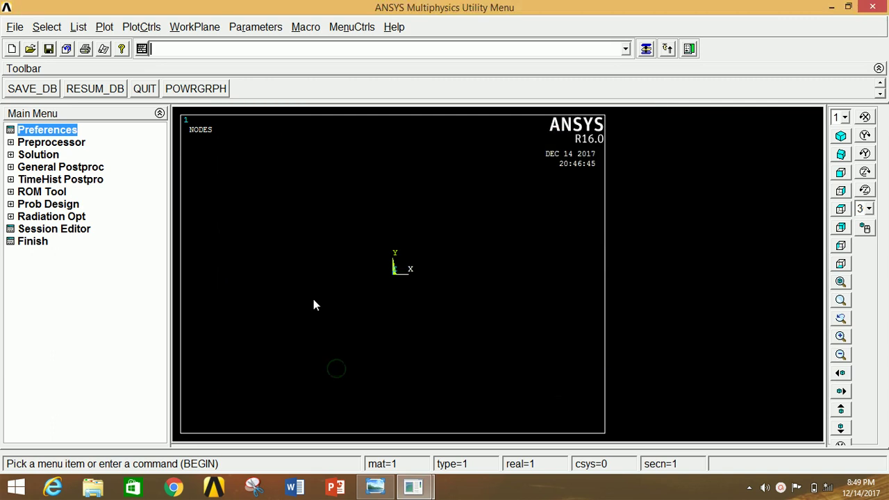
Step: Add element type 1 as the 2-node BEAM188 beam element
click(63, 143)
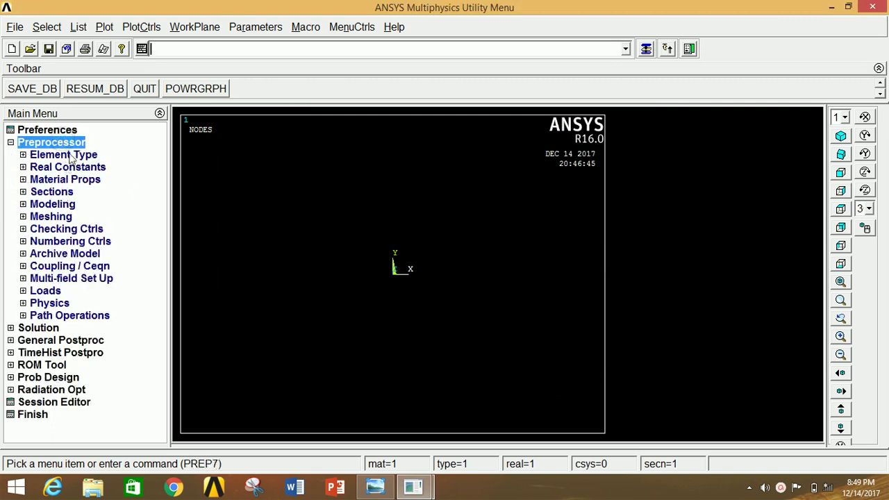
click(62, 154)
click(75, 168)
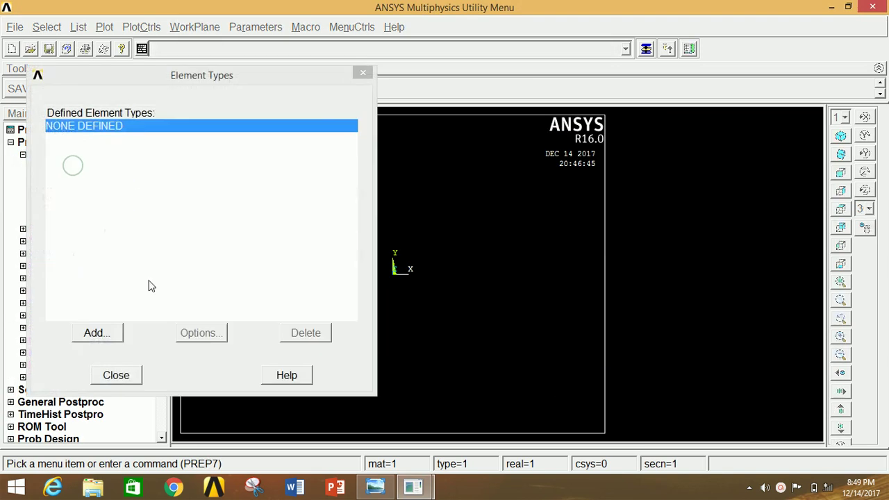
click(109, 335)
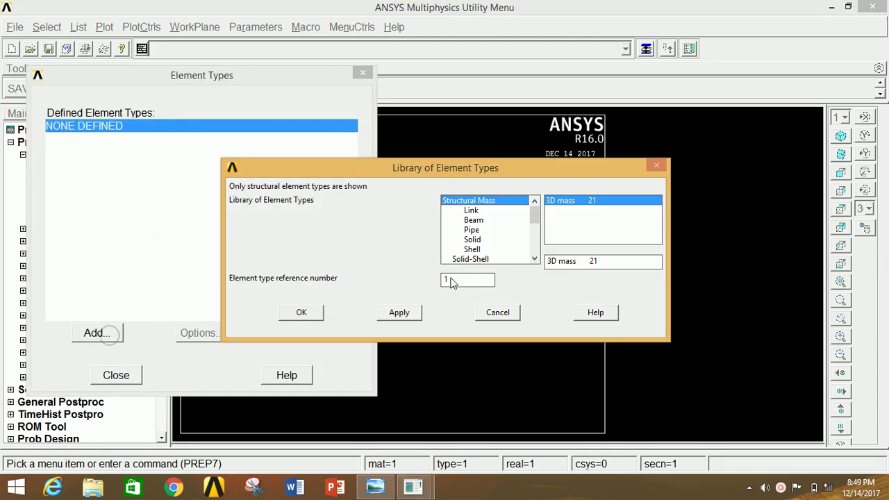
click(478, 220)
click(571, 210)
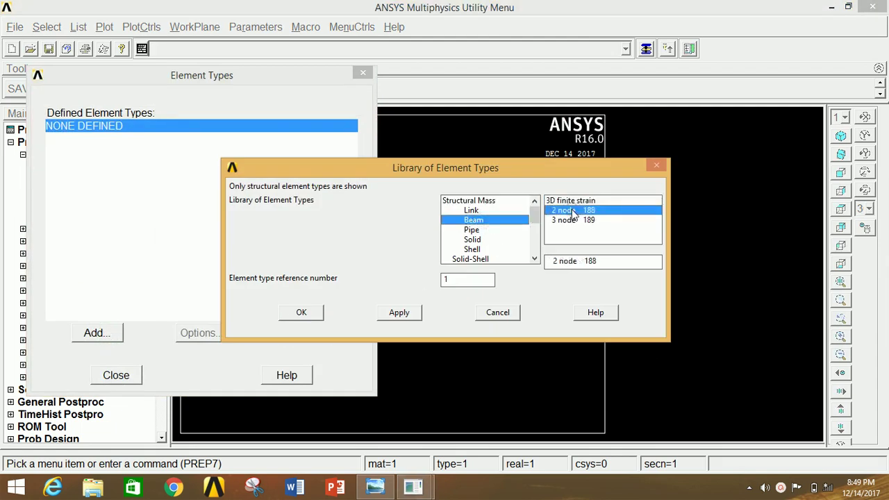
click(299, 313)
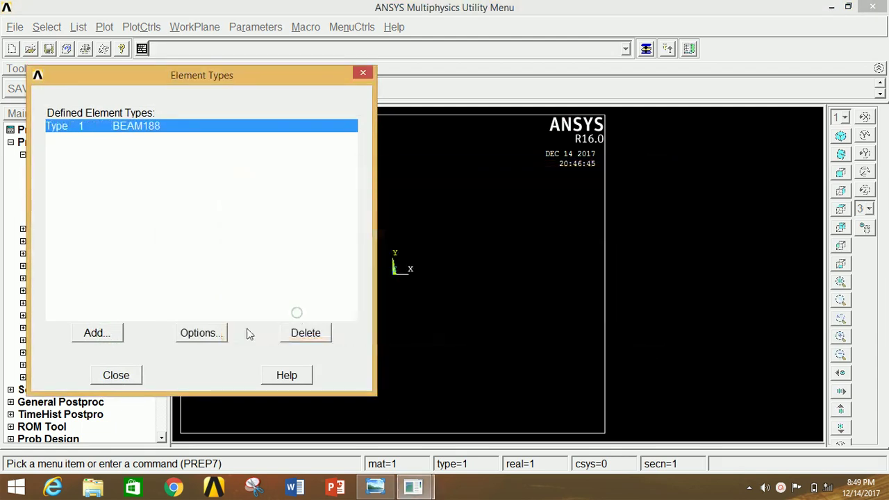
click(106, 377)
click(62, 155)
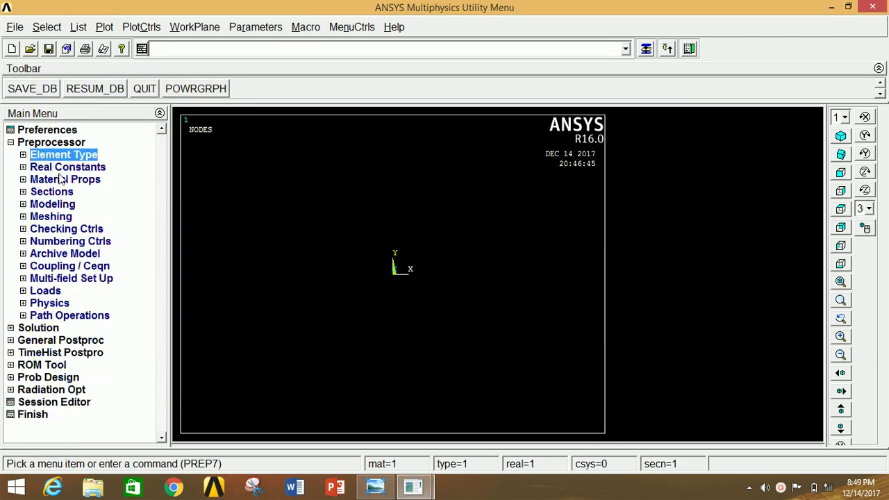
Step: Open the Structural > Linear > Elastic > Isotropic model for material 1
click(64, 179)
click(80, 229)
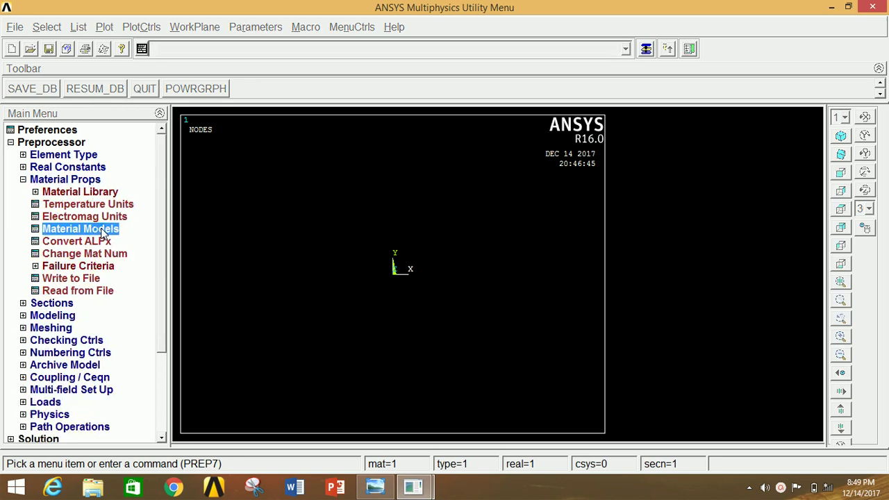
double_click(468, 222)
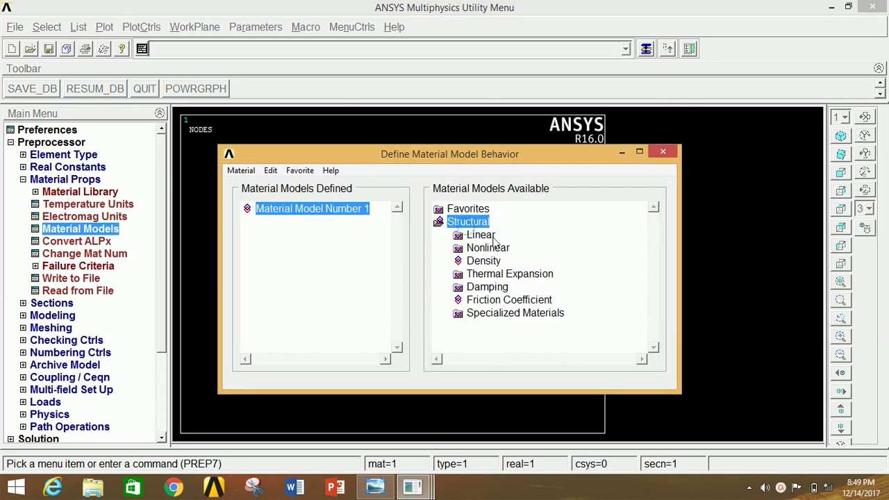
click(491, 238)
double_click(491, 237)
double_click(502, 248)
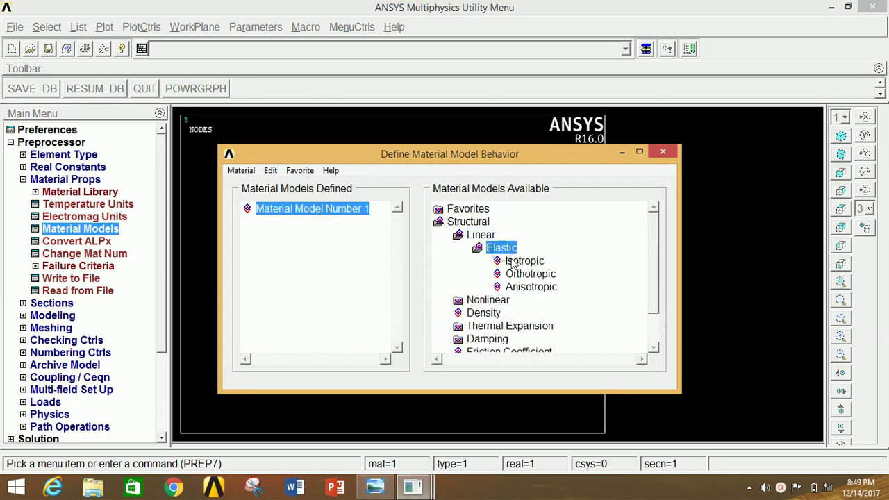
double_click(514, 262)
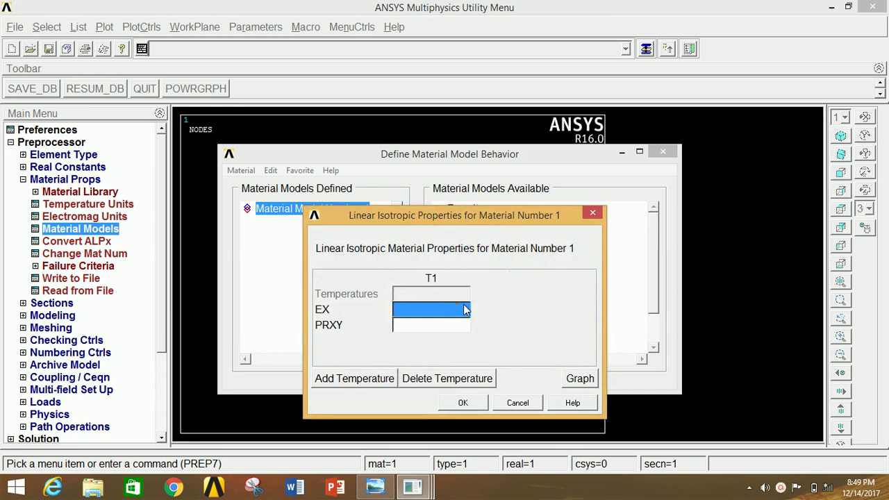
Step: Enter EX 2E5 and PRXY 0.27, then close the material models window
text(2E5)
key(Tab)
text(0.27)
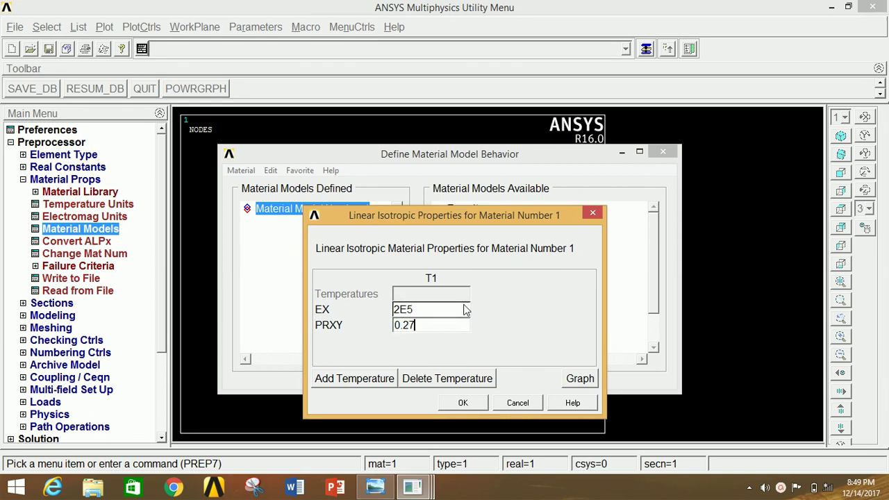
click(450, 405)
click(661, 153)
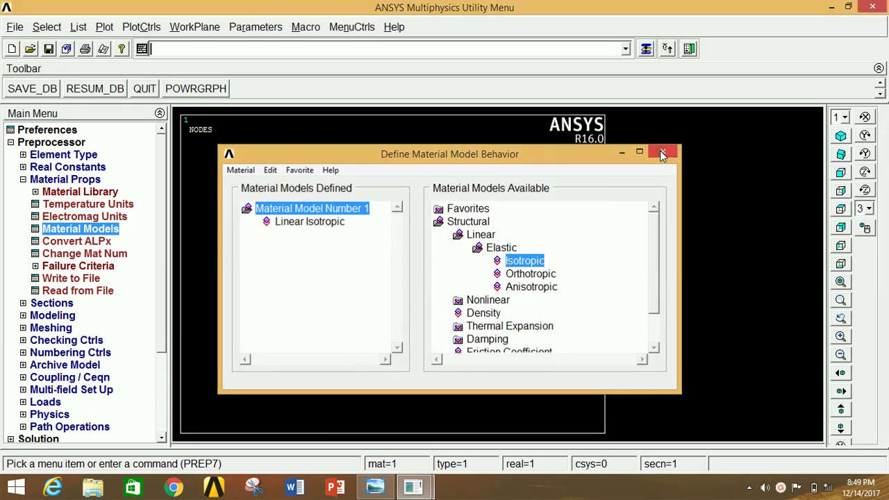
click(66, 180)
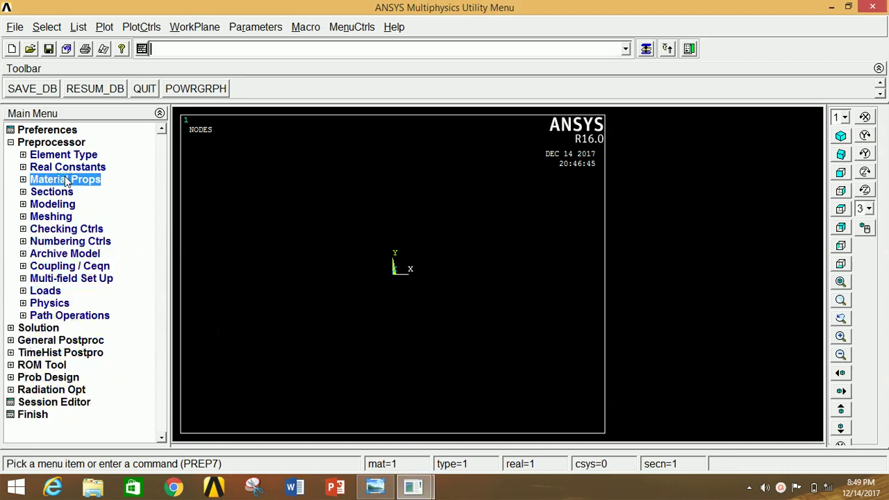
Step: Create common beam section 1 with B=200 and H=400, preview it, and accept
click(55, 193)
click(61, 218)
click(71, 229)
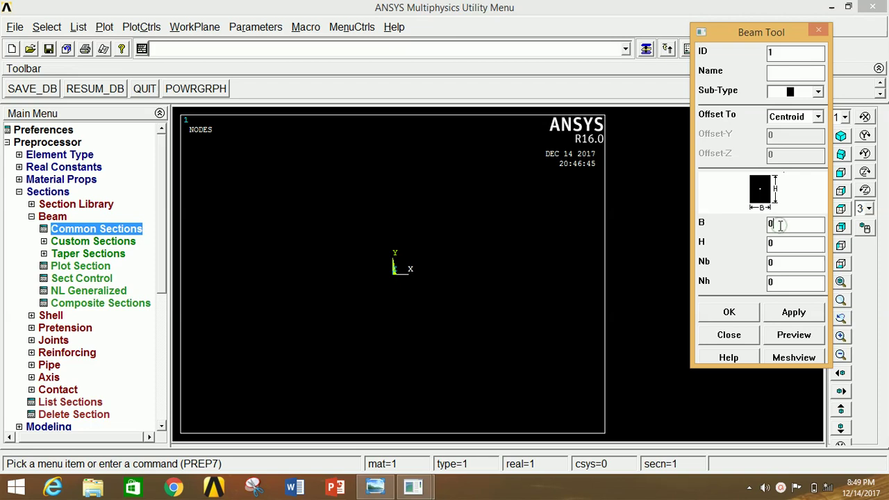
key(BackSpace)
click(783, 338)
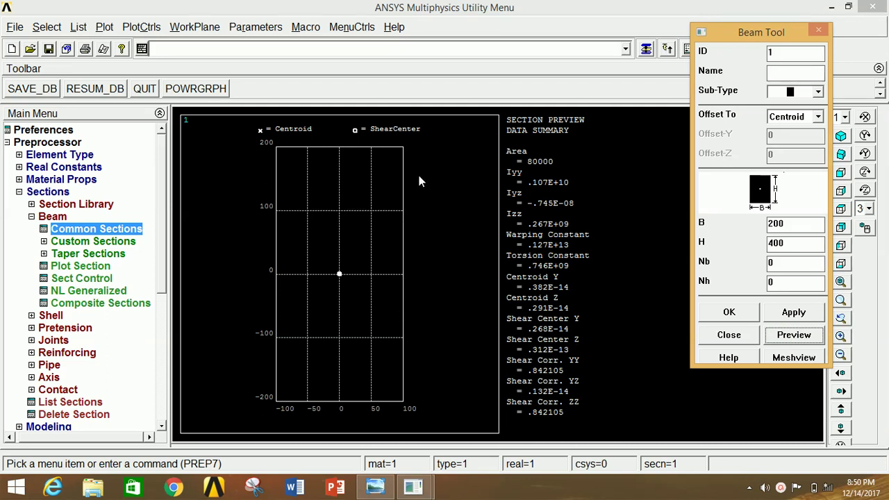
click(728, 313)
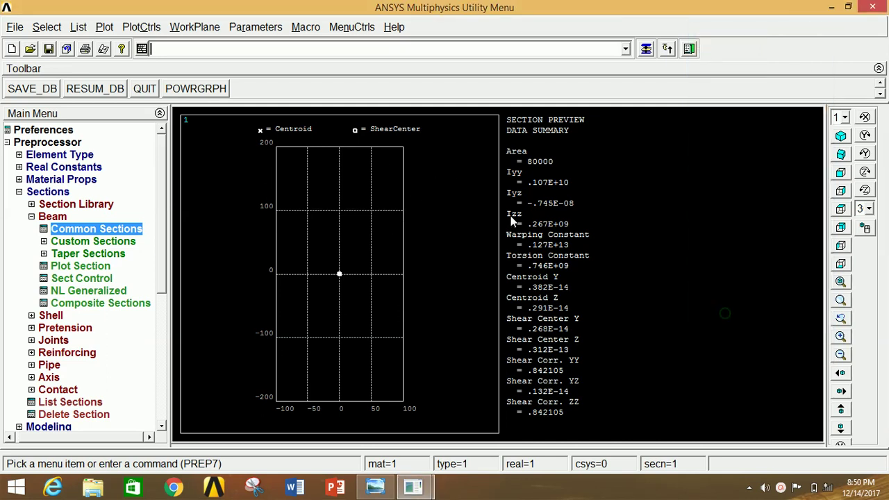
Step: Replot the main graphics view
right_click(448, 161)
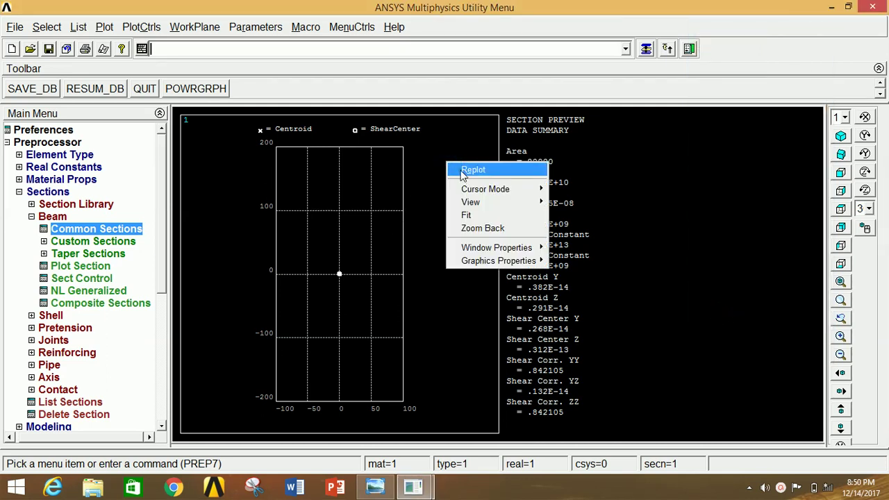
click(473, 170)
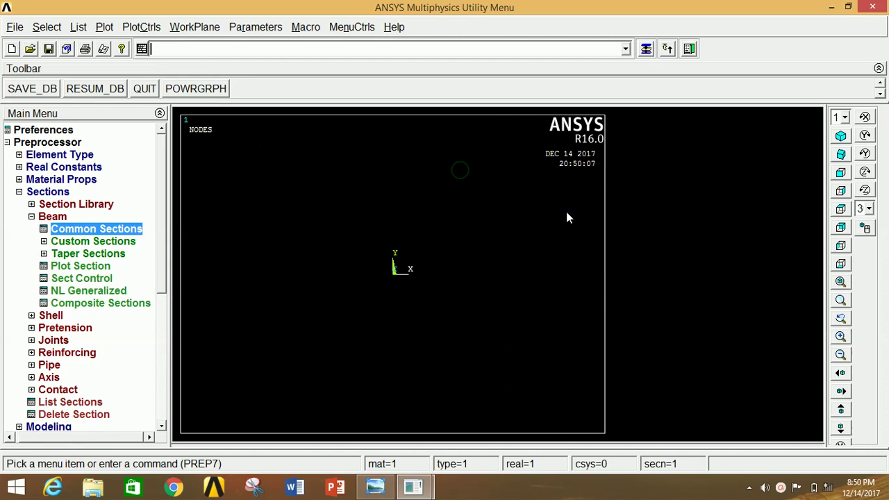
click(45, 193)
click(53, 203)
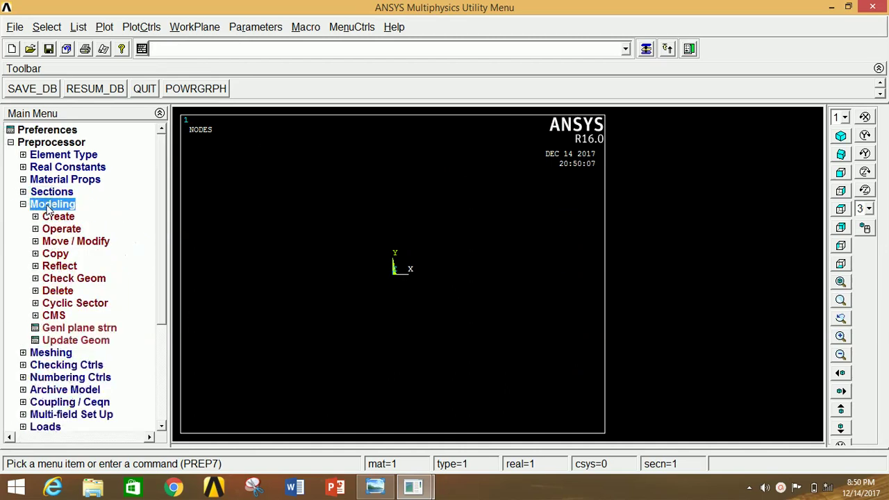
Step: Create keypoint 1 at the origin by applying blank coordinates in the active CS
click(59, 217)
click(78, 229)
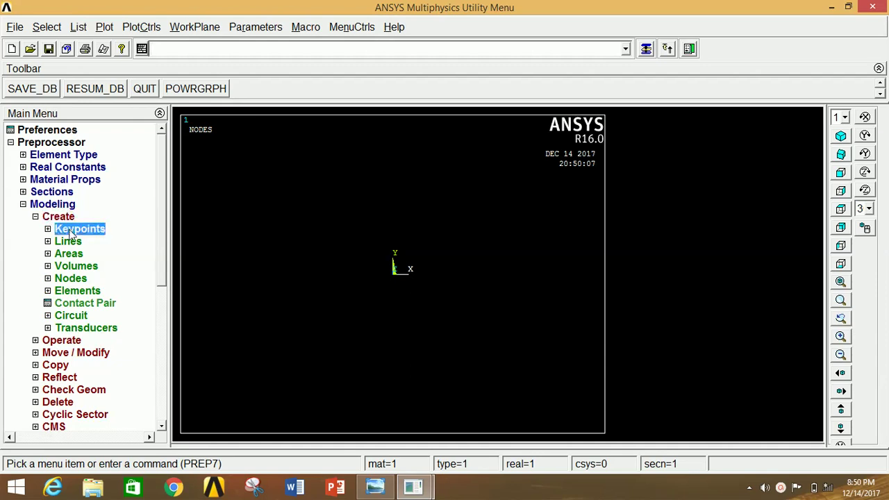
click(92, 254)
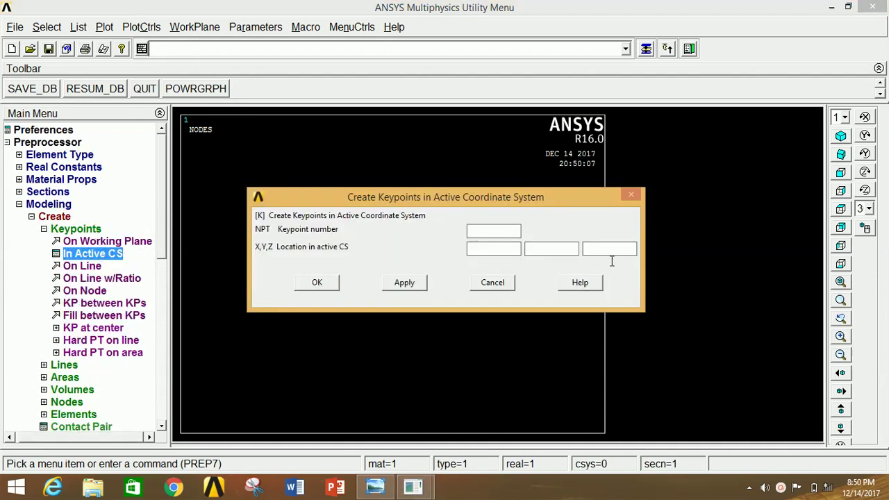
click(404, 281)
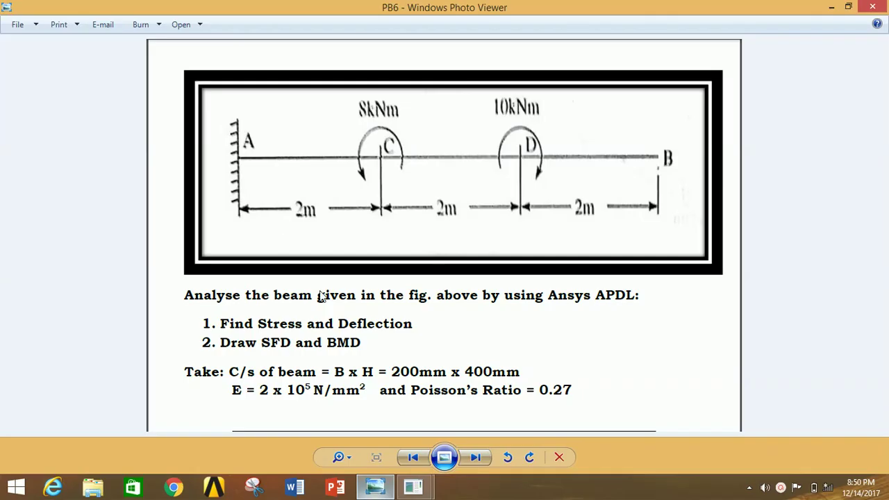
Step: Check the beam span lengths on the problem sheet in Photo Viewer, then return to ANSYS
click(375, 486)
mouse_move(418, 489)
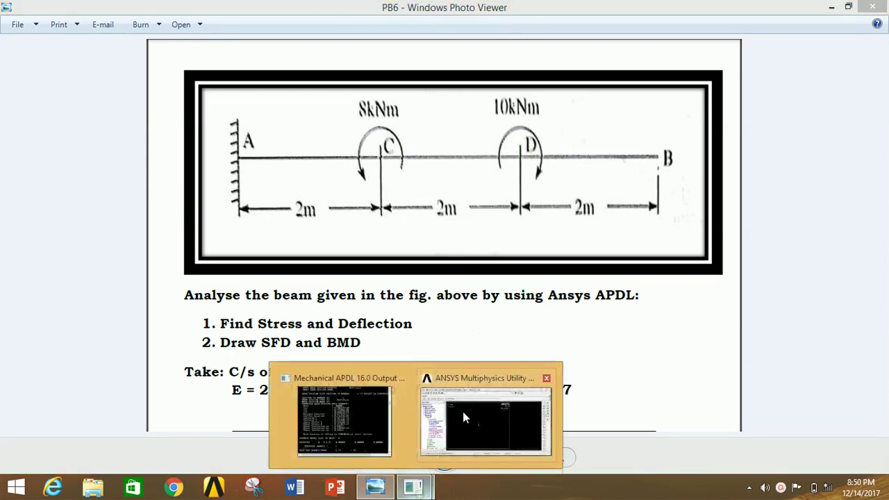
click(463, 411)
Step: Create keypoints at X = 2000, 4000 and 6000 in the active coordinate system
click(96, 254)
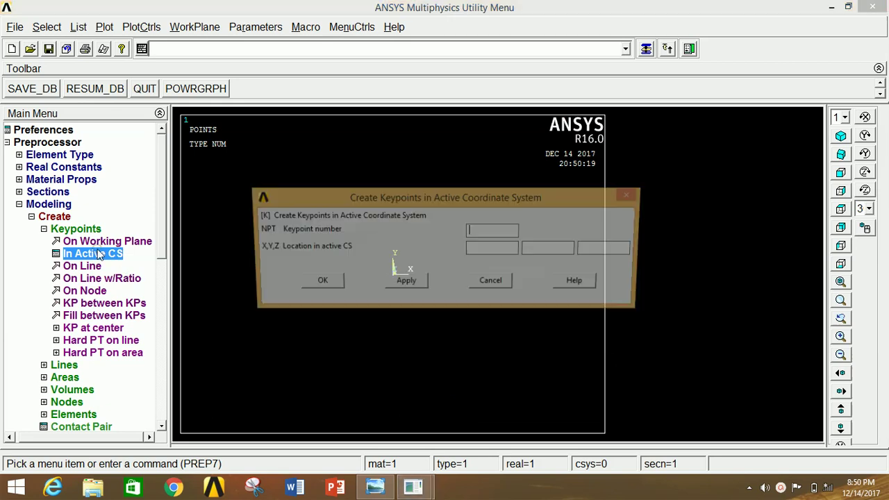
text(2)
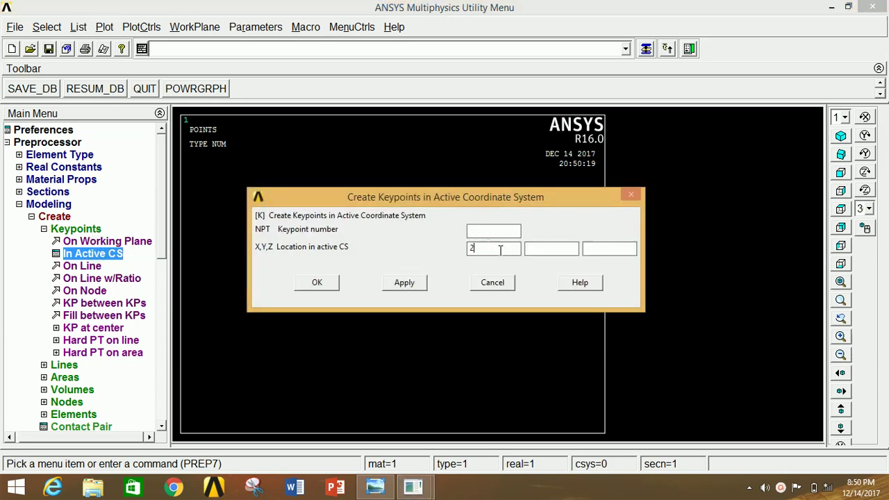
click(405, 282)
key(BackSpace)
key(BackSpace)
key(BackSpace)
text(4000)
click(407, 284)
text(6000)
click(317, 282)
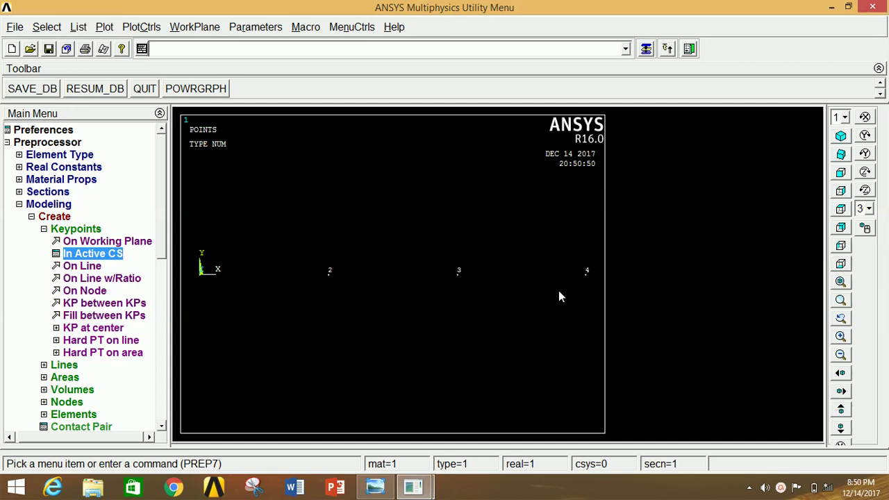
Step: Draw straight lines between keypoints 1–2, 2–3 and 3–4
click(87, 229)
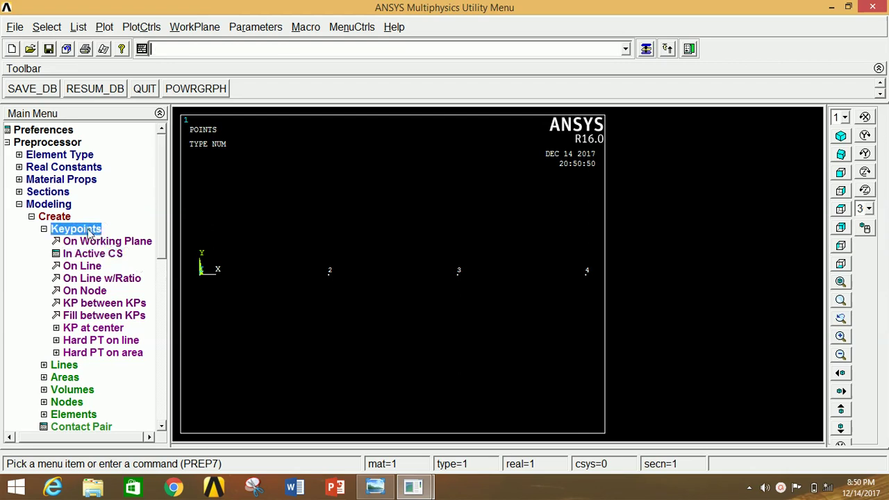
click(70, 241)
click(80, 254)
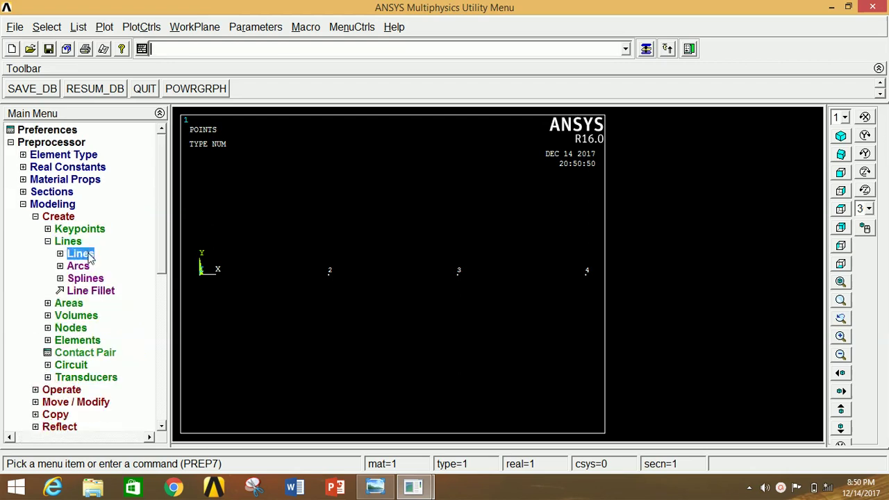
click(97, 266)
click(201, 273)
click(332, 277)
click(332, 282)
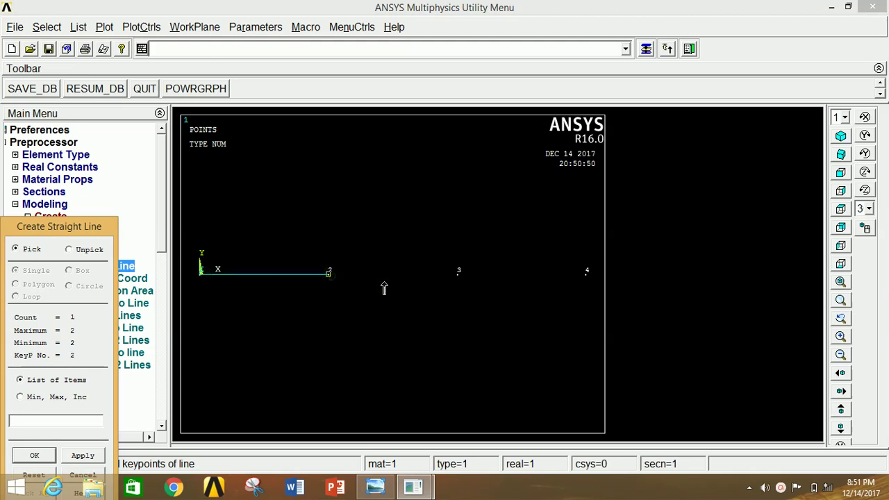
click(459, 279)
click(471, 281)
click(586, 274)
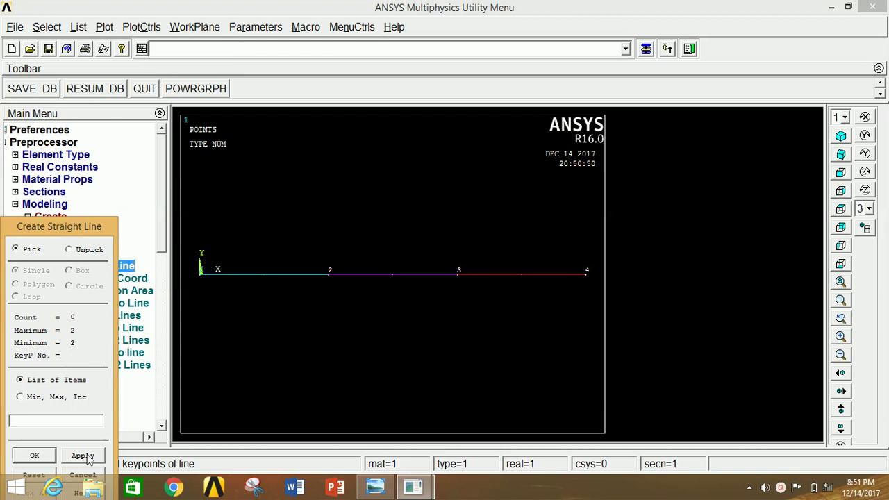
click(34, 456)
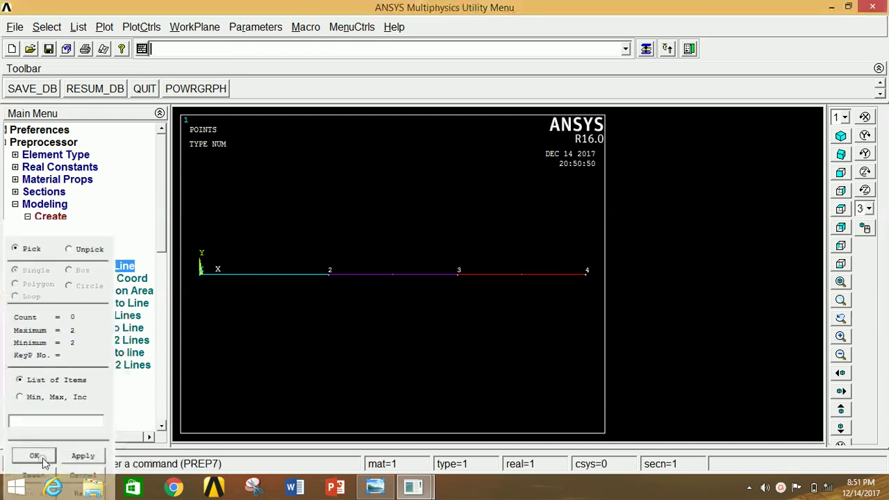
click(49, 204)
Step: Set the global element size by entering a number of element divisions (NDIV)
click(52, 217)
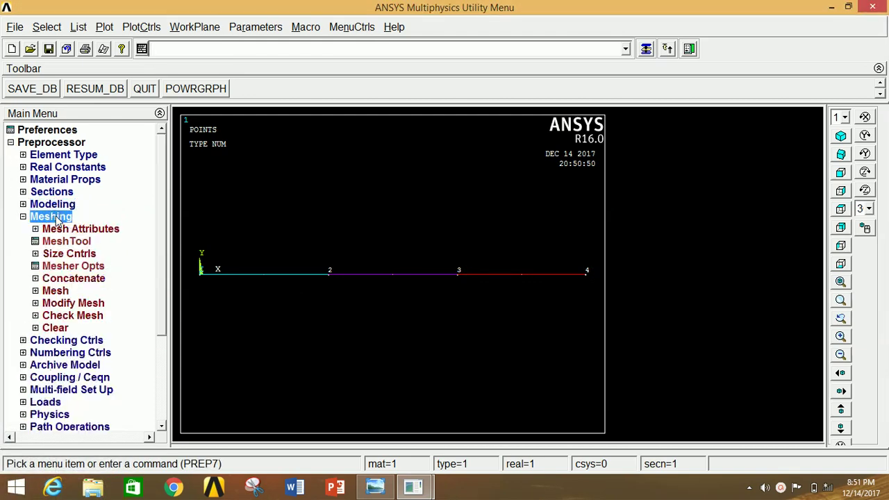
click(63, 254)
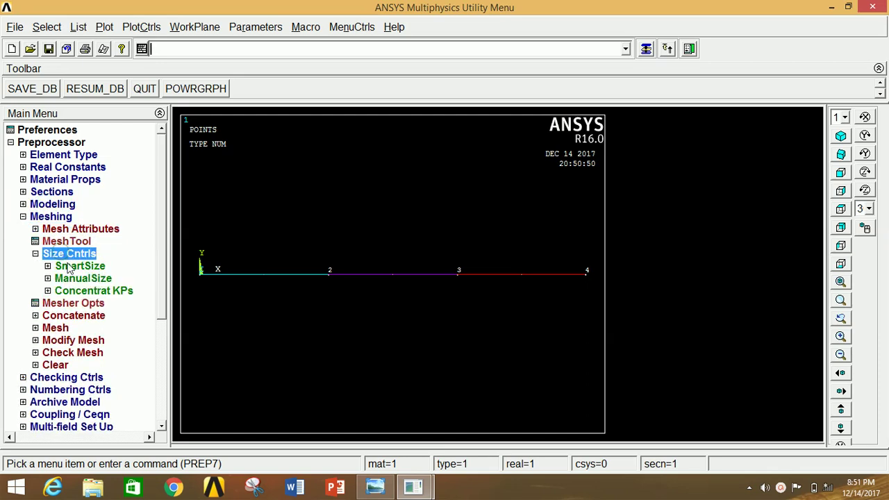
click(80, 278)
click(82, 291)
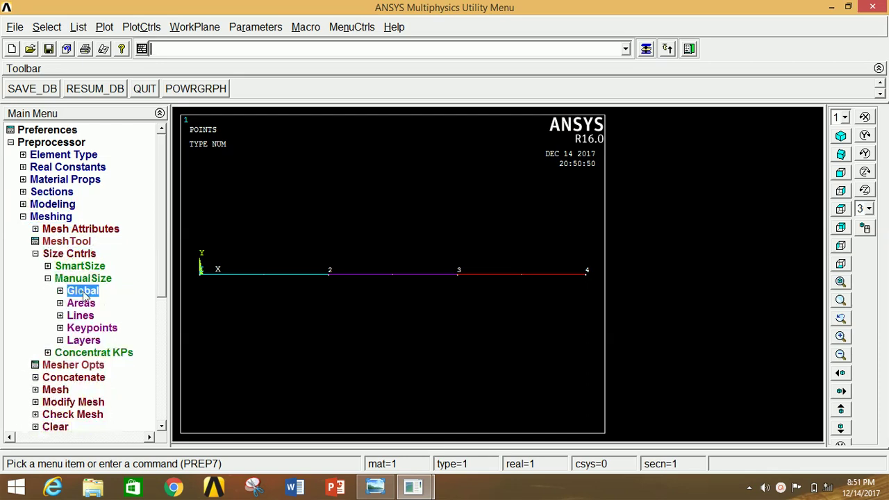
click(91, 304)
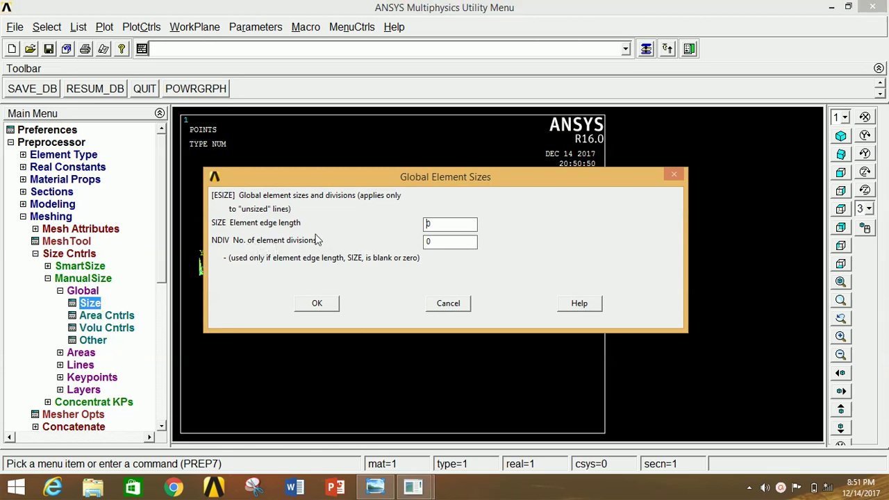
drag(449, 241, 399, 242)
click(318, 304)
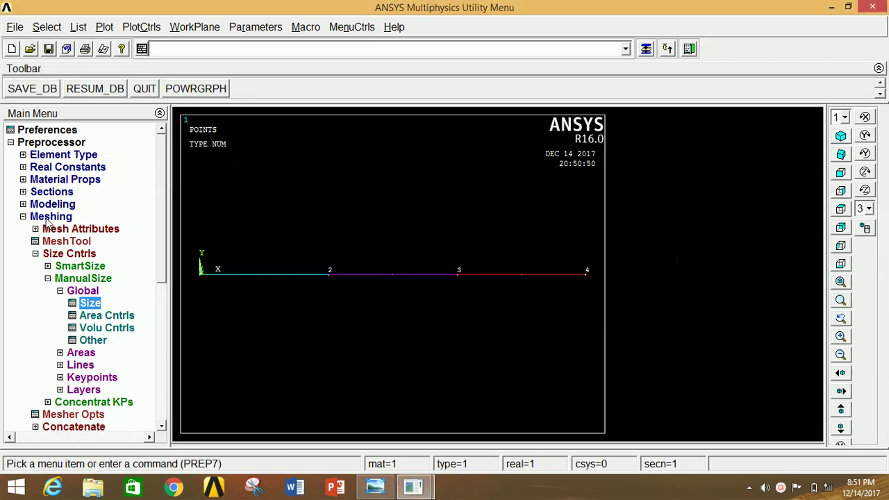
Step: Mesh all three beam lines by box selection and replot them as lines
click(57, 255)
click(58, 290)
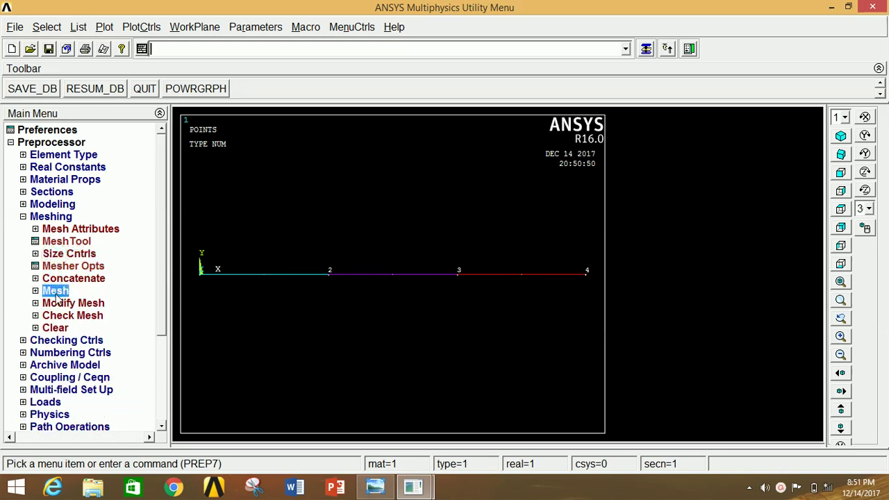
click(68, 316)
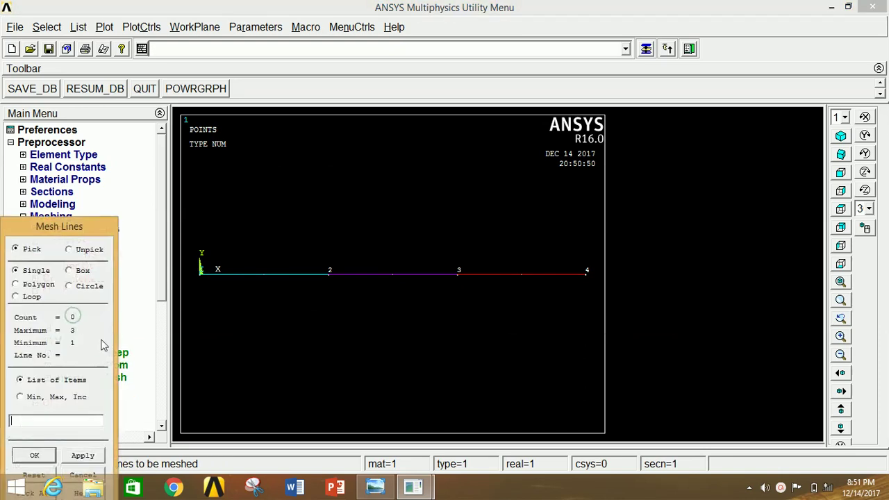
click(69, 271)
drag(186, 218, 595, 319)
click(34, 456)
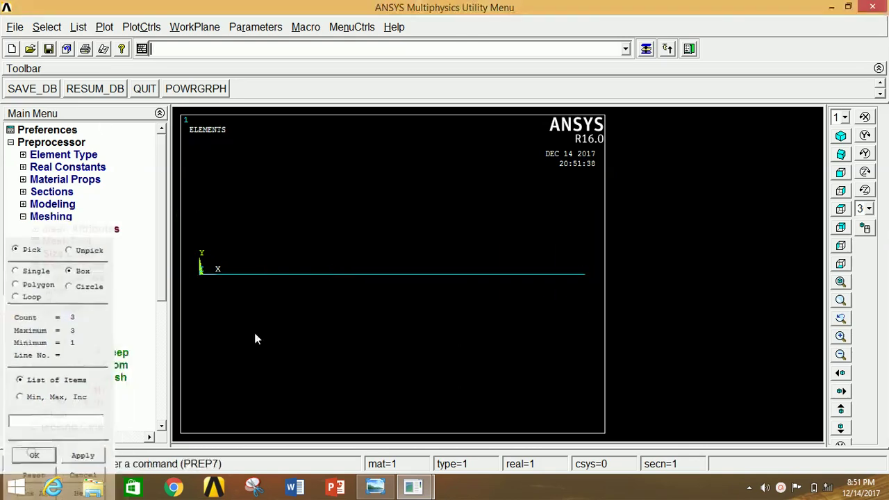
double_click(59, 218)
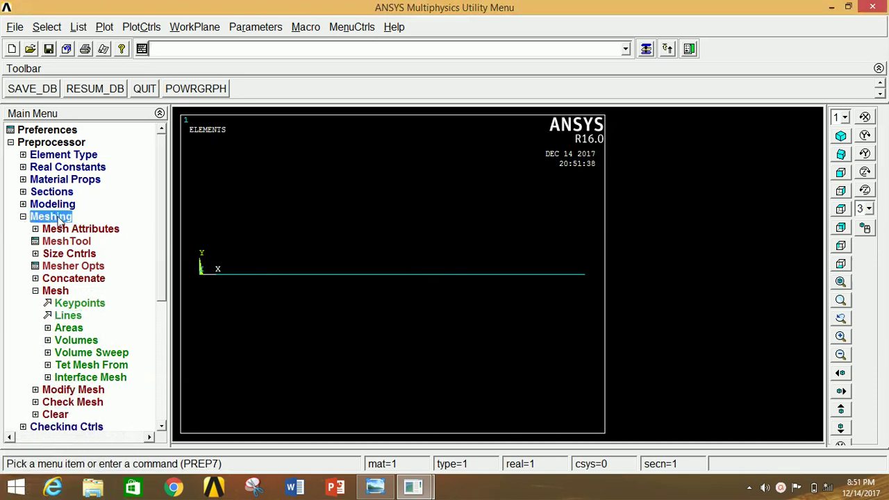
click(105, 28)
click(120, 82)
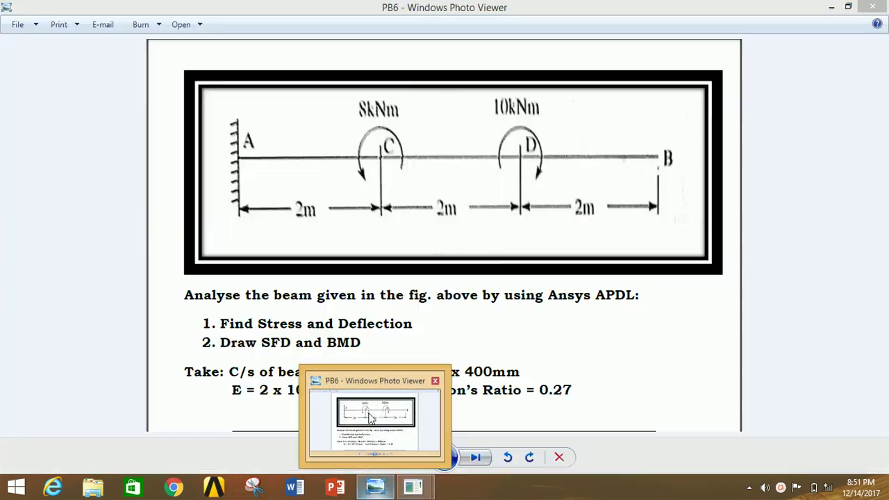
click(368, 412)
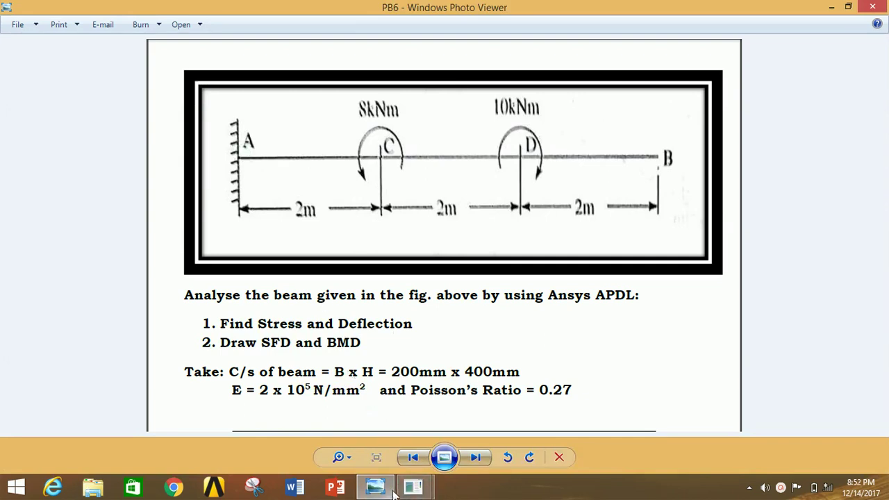
mouse_move(413, 486)
click(462, 421)
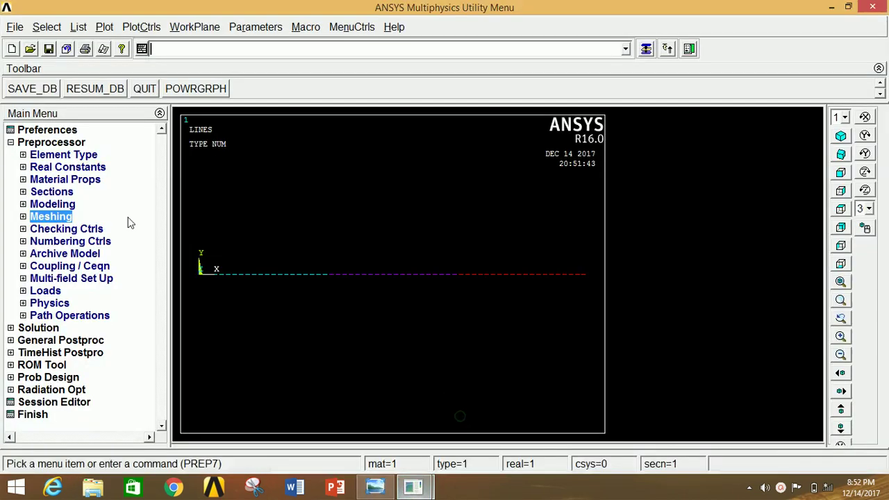
Step: Apply an All DOF displacement constraint at keypoint 1 as the fixed support
click(51, 291)
click(73, 316)
click(69, 341)
click(92, 353)
click(97, 366)
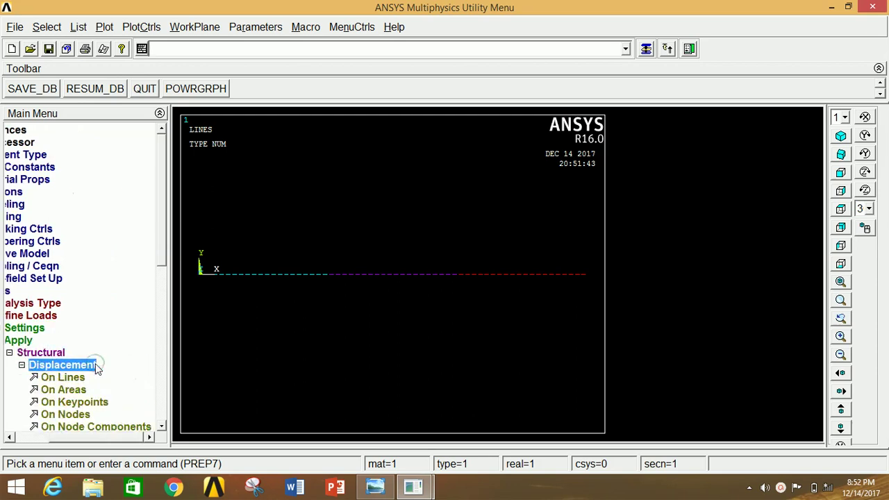
click(78, 403)
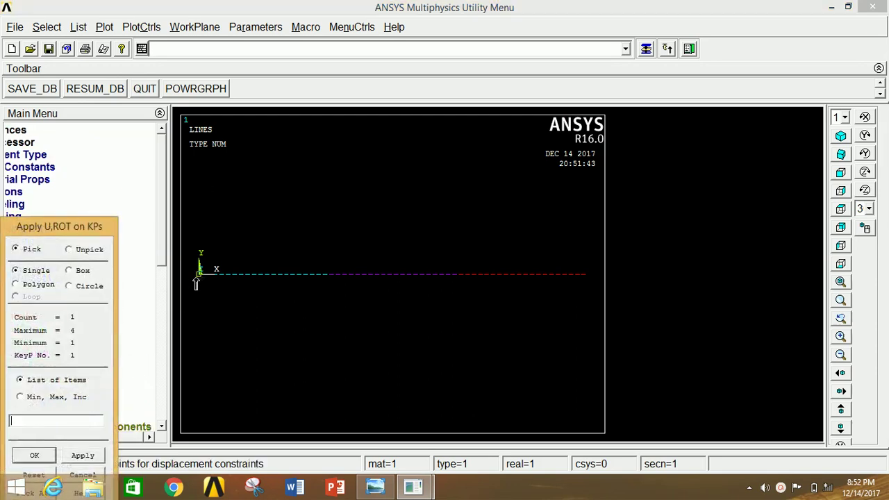
click(80, 456)
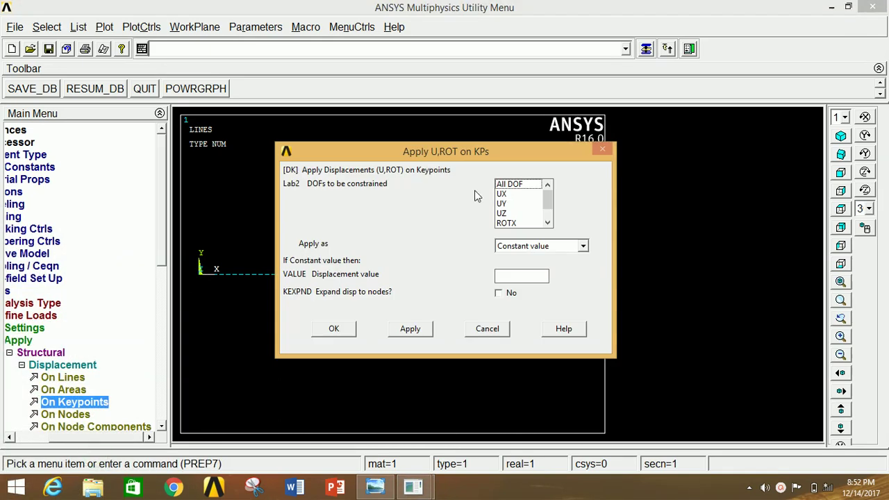
click(518, 185)
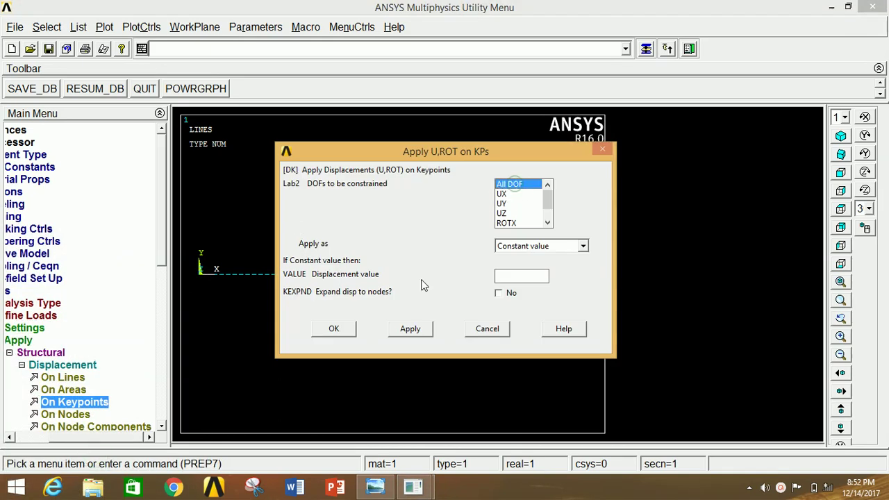
click(334, 330)
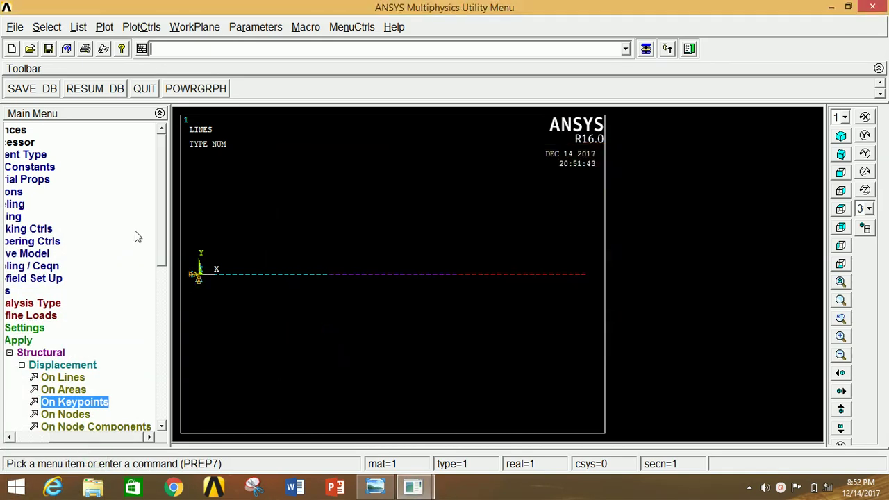
click(81, 368)
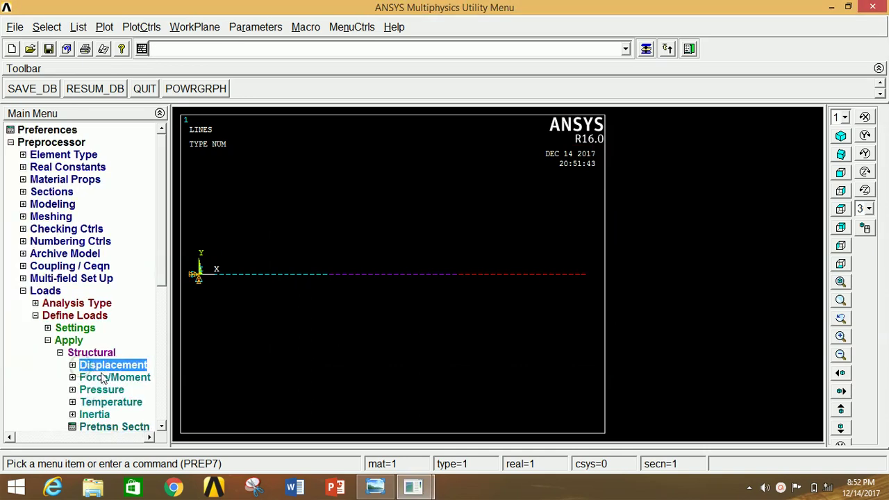
Step: Start an MZ moment on keypoint 2 and check the 8 kNm value on the problem sheet
click(106, 380)
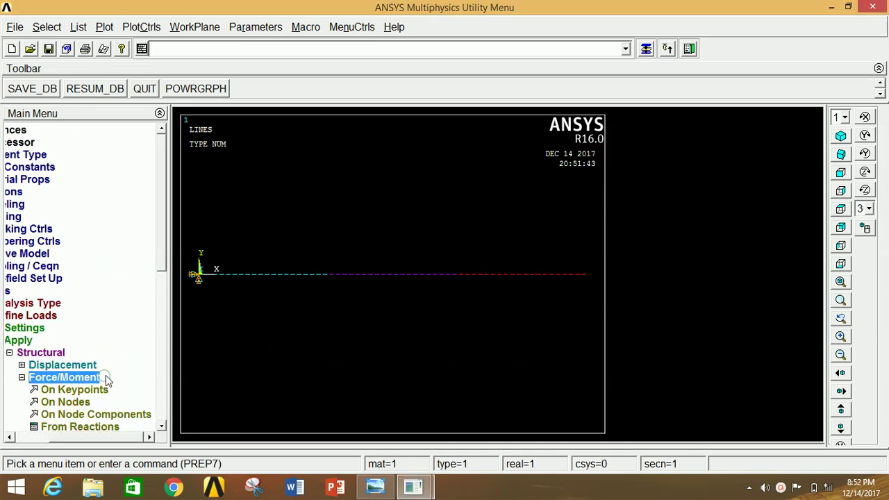
click(91, 391)
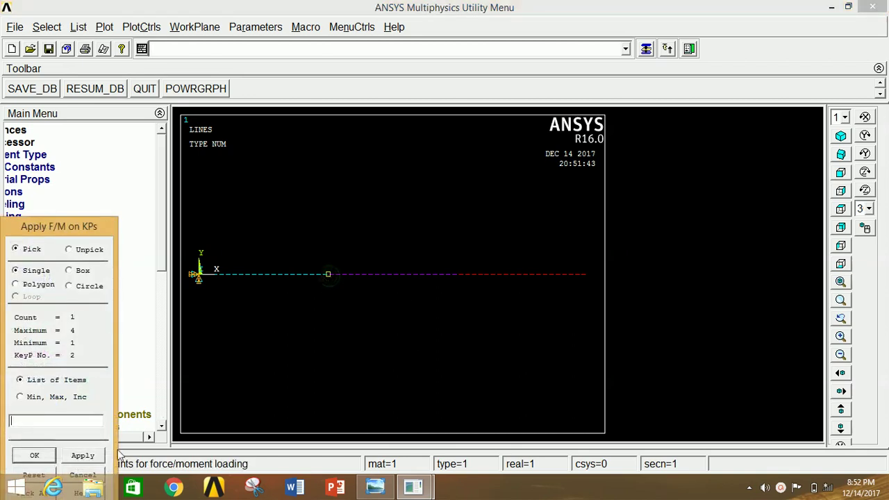
click(82, 455)
click(526, 219)
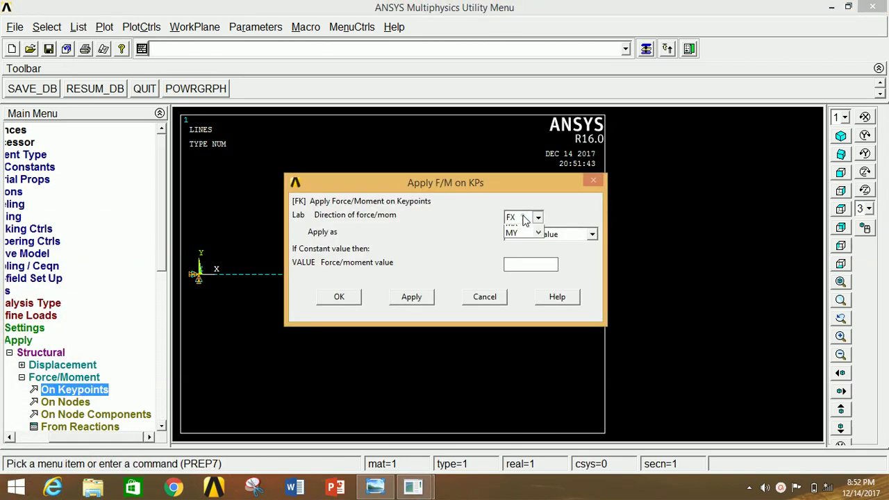
click(521, 271)
click(521, 270)
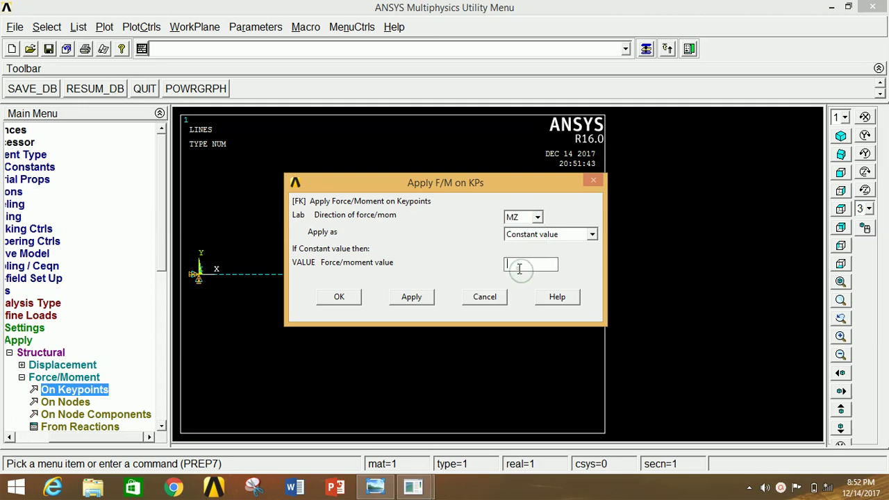
click(372, 487)
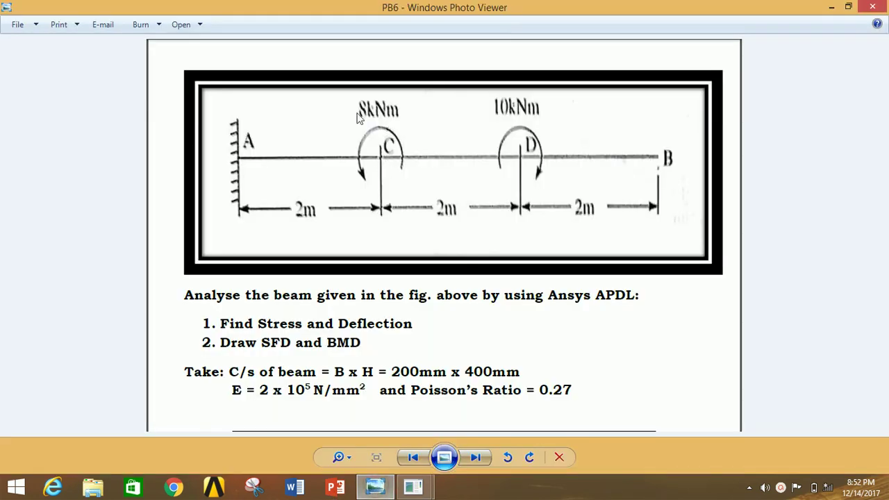
click(375, 487)
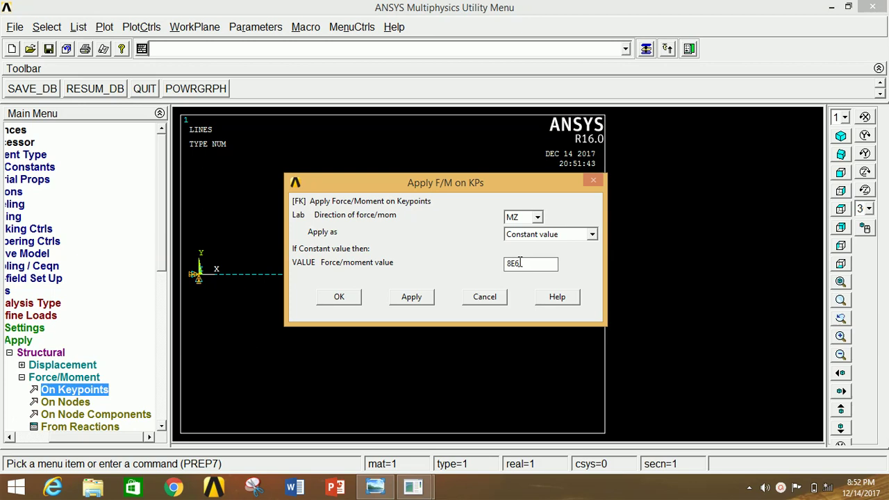
Step: Apply MZ 8E6 at keypoint 2 and MZ -10E6 at keypoint 3
click(410, 299)
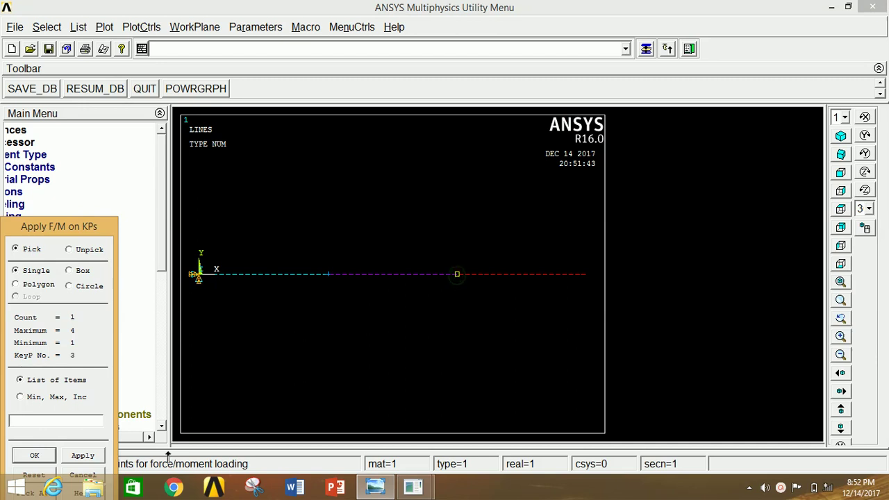
click(82, 455)
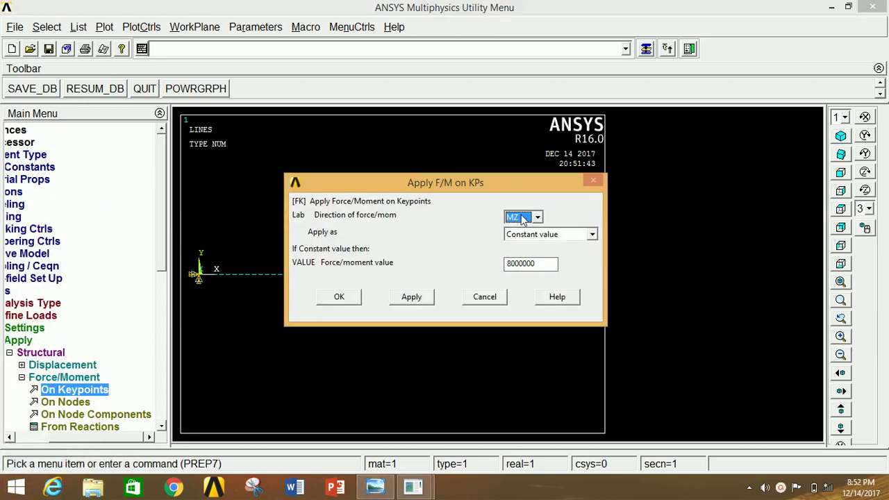
click(547, 263)
key(BackSpace)
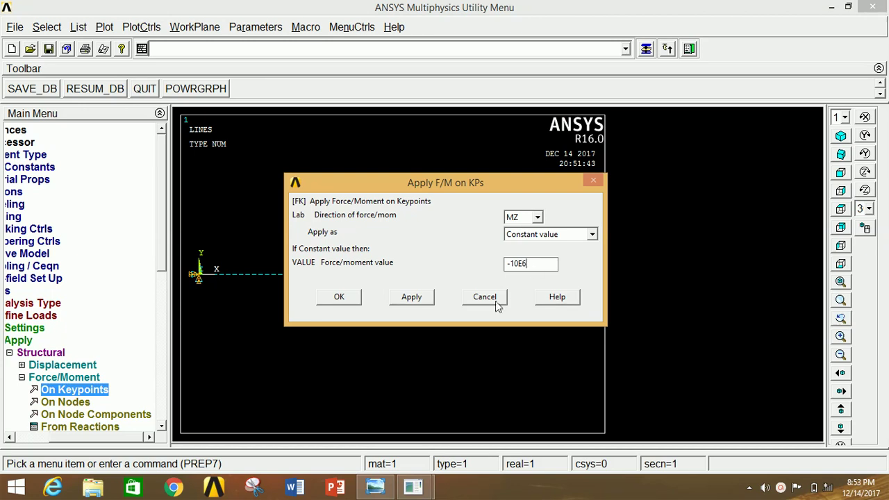
click(339, 297)
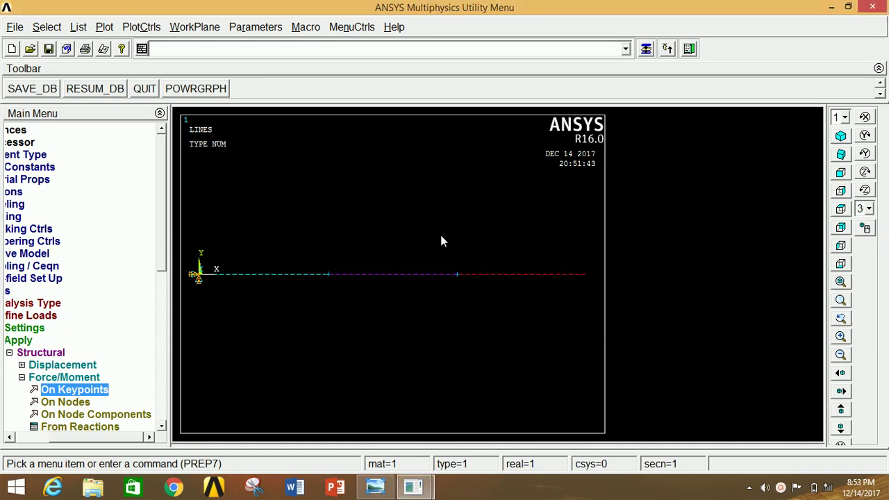
click(16, 341)
Step: Solve the current load step, dismiss the done note and /STATUS window, then enter General Postproc
click(52, 143)
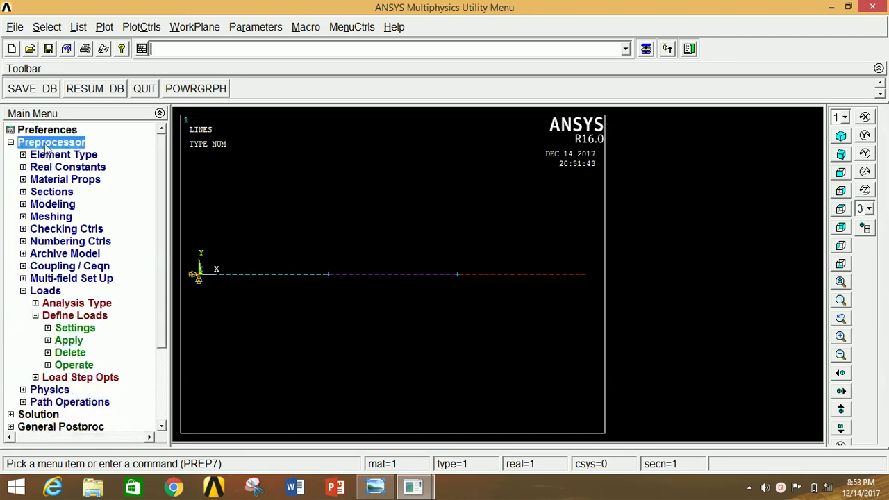
click(39, 155)
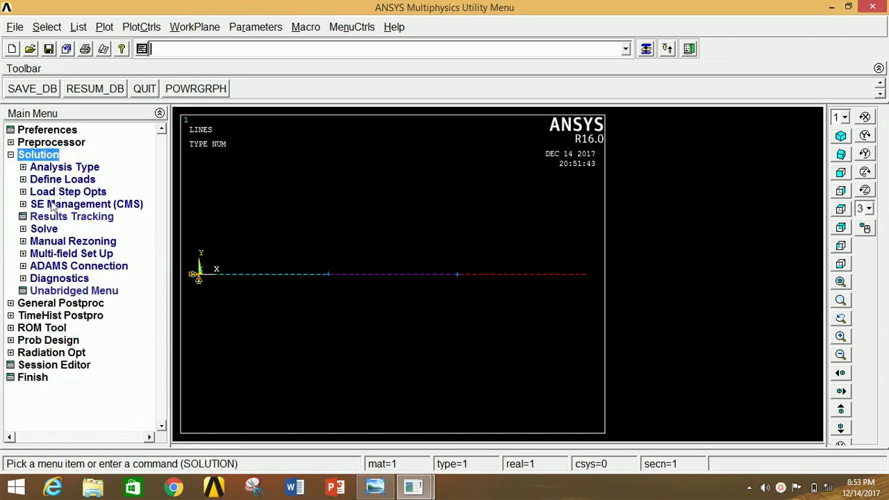
click(45, 229)
click(90, 242)
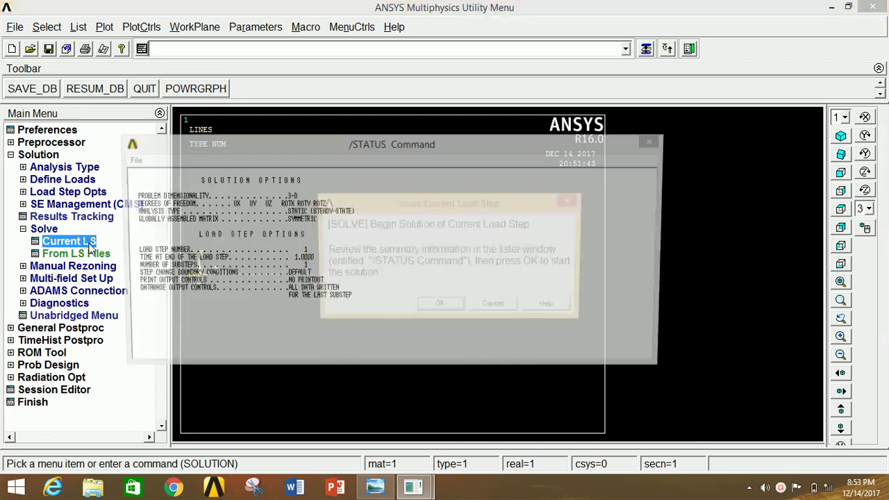
click(439, 306)
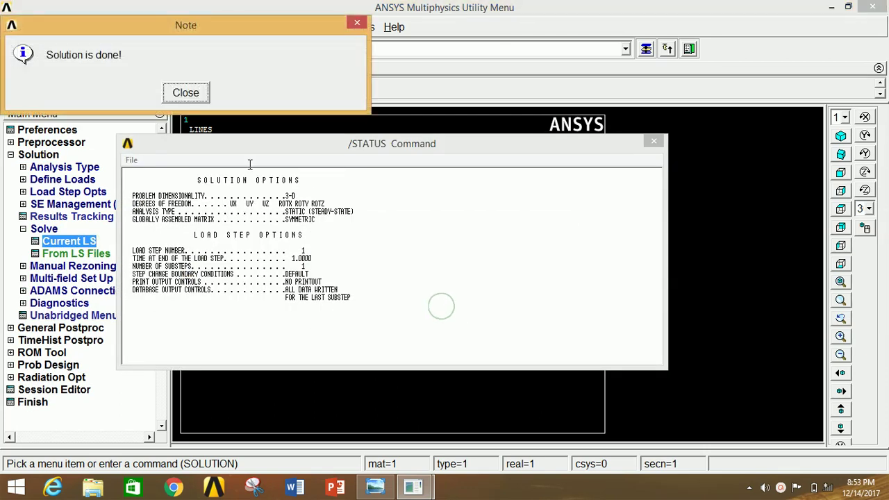
click(186, 93)
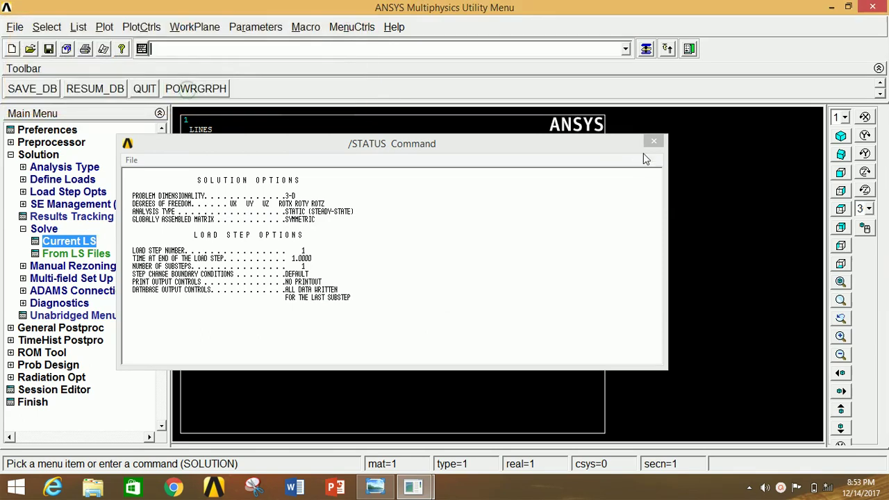
click(652, 141)
click(54, 155)
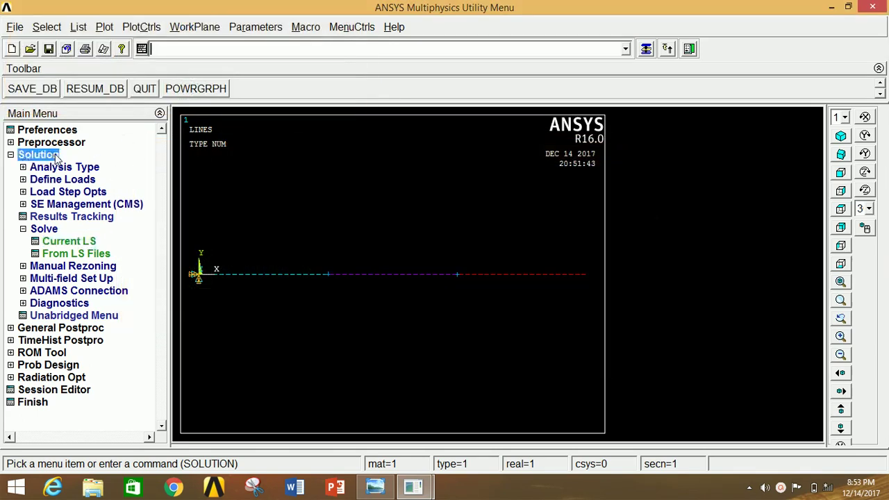
click(54, 168)
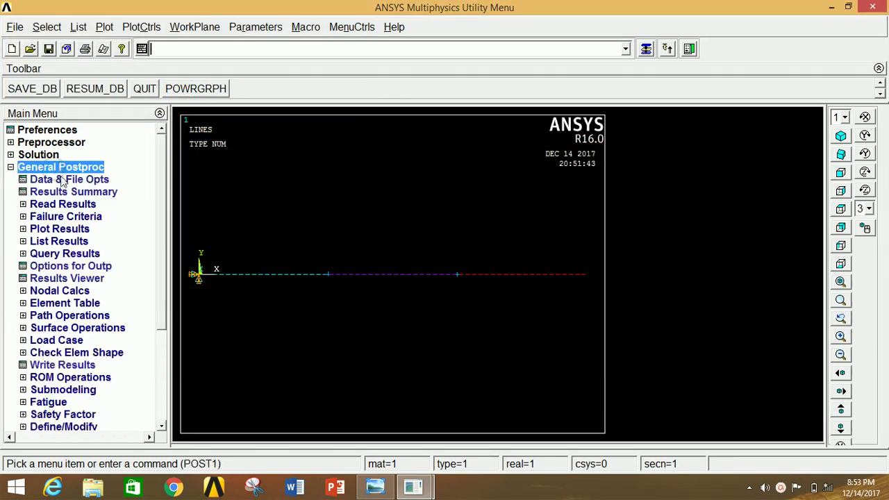
Step: Add element table items SMIS3 and SMIS6 by sequence number SMISC 3 and 6
click(68, 304)
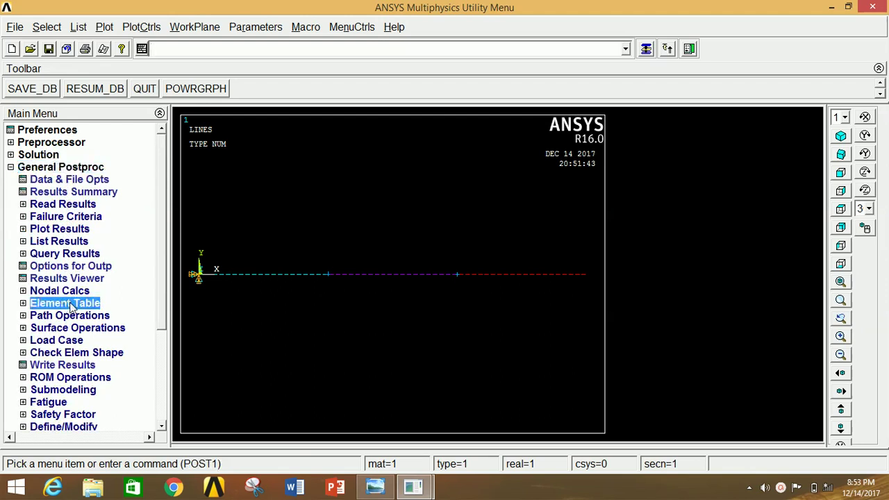
click(73, 316)
click(129, 334)
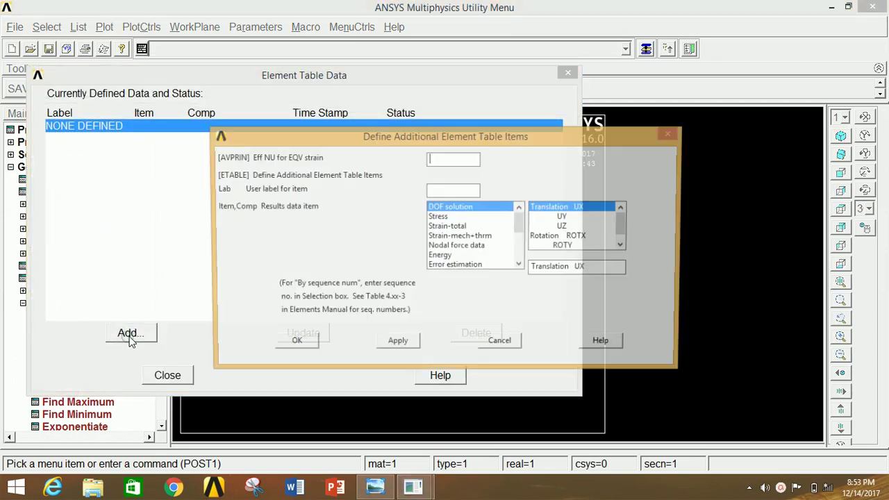
drag(518, 221, 517, 278)
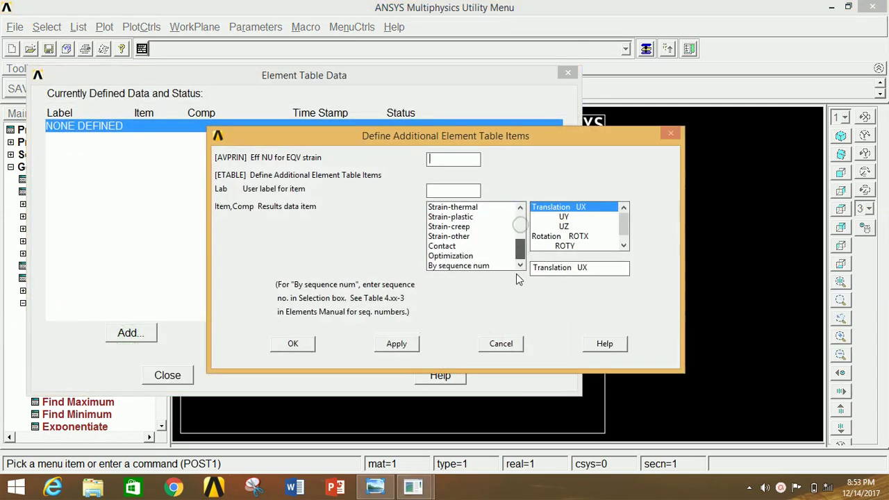
click(489, 266)
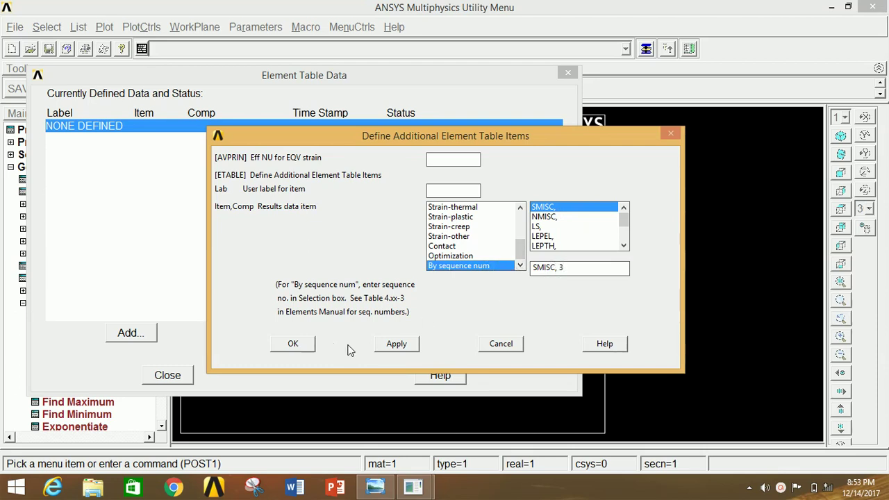
click(396, 343)
drag(523, 228, 519, 271)
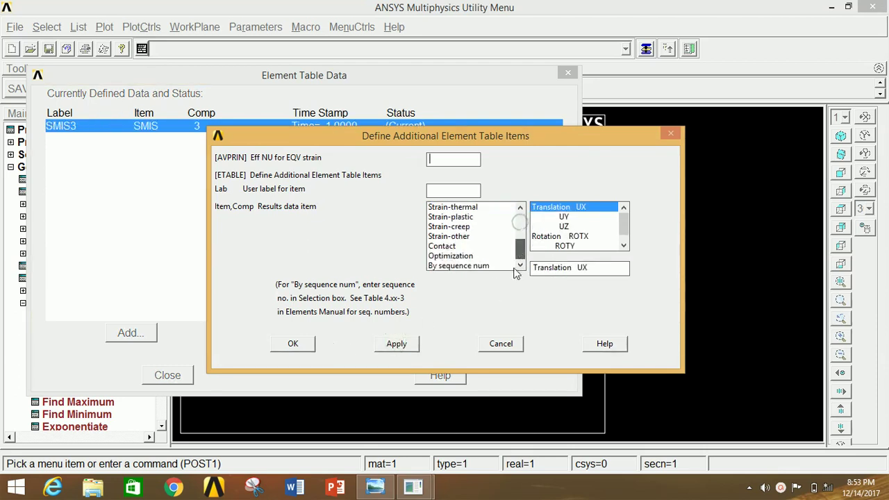
click(512, 266)
click(578, 275)
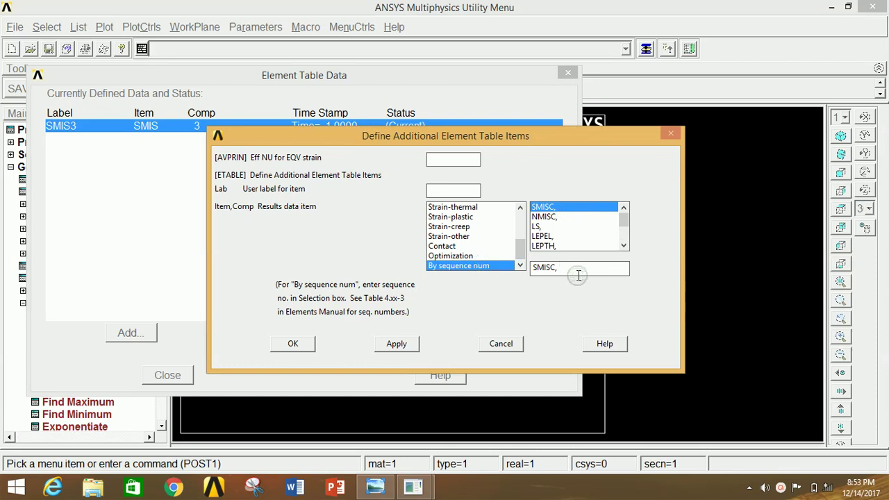
click(396, 343)
Step: Add element table items SMIS16 and SMIS19 by sequence number SMISC 16 and 19
click(522, 223)
click(522, 232)
click(510, 265)
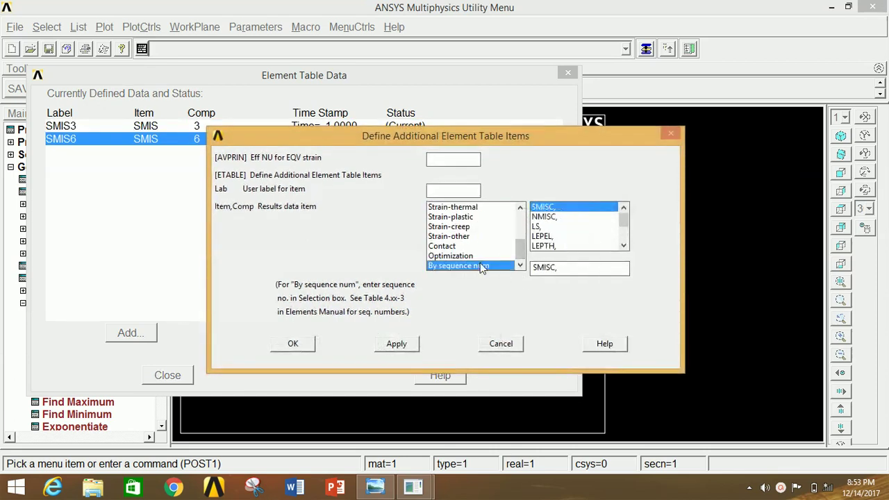
click(575, 270)
text(16)
click(397, 344)
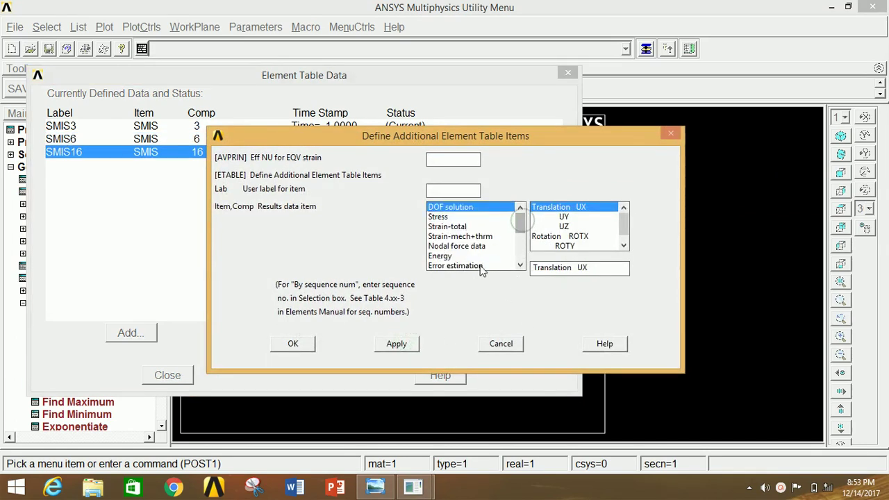
scroll(486, 267, down, 3)
click(500, 266)
click(571, 269)
text(19)
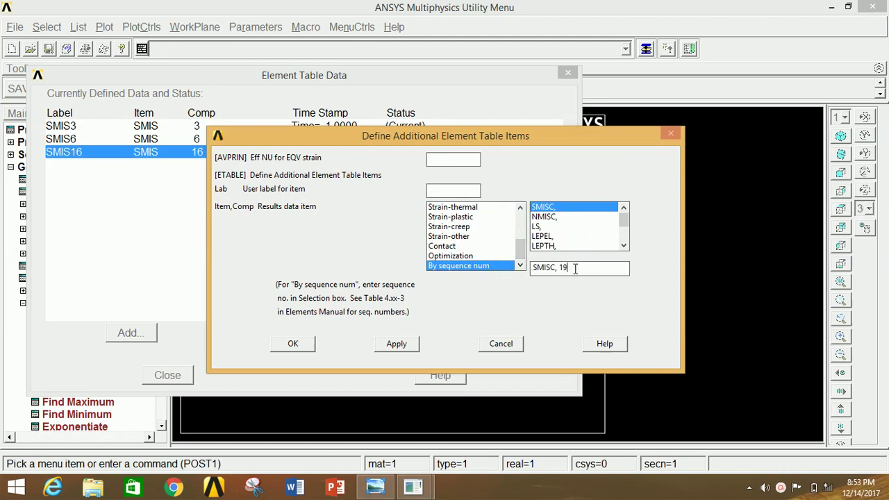
click(293, 344)
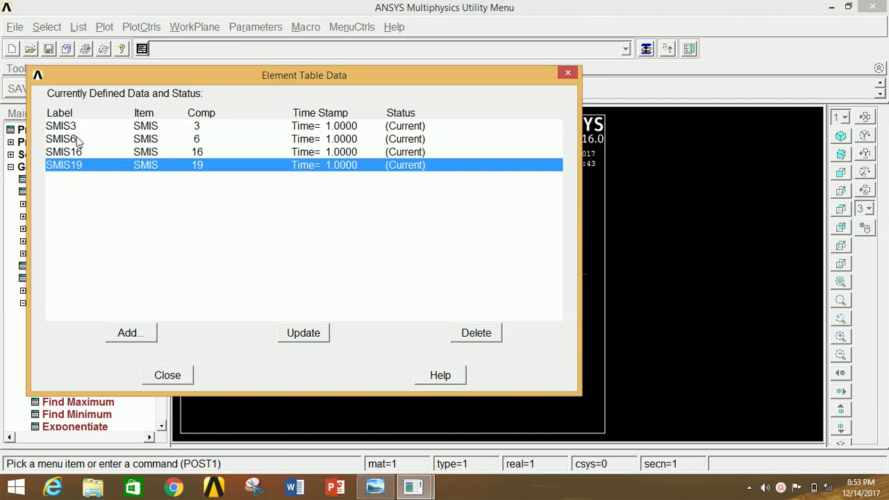
Step: Review the SMIS3, SMIS6, SMIS16 and SMIS19 entries and close the element table dialog
click(196, 125)
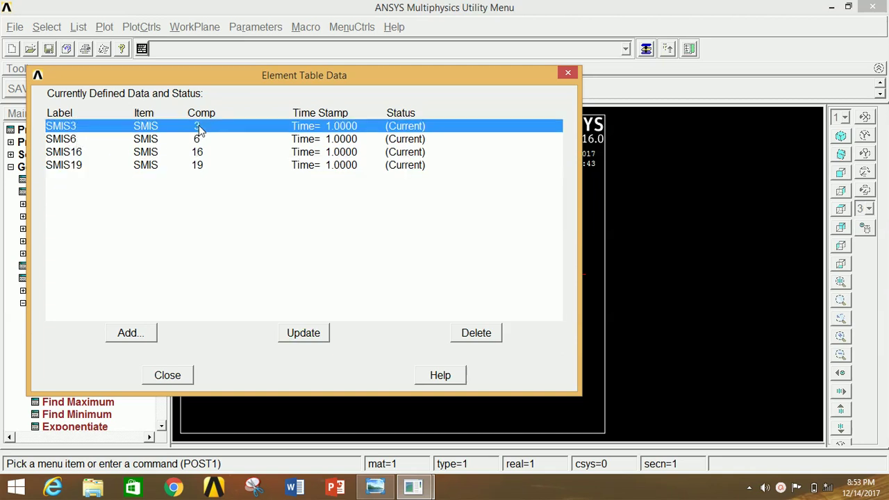
click(202, 152)
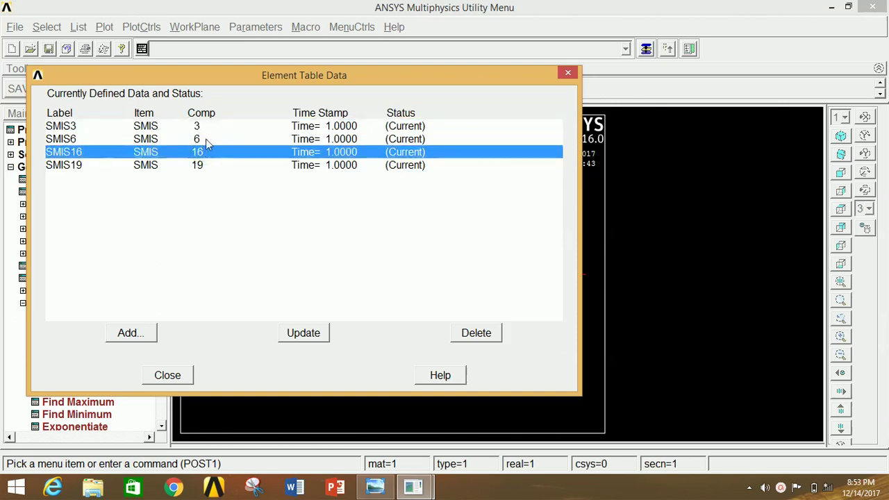
click(204, 141)
click(200, 168)
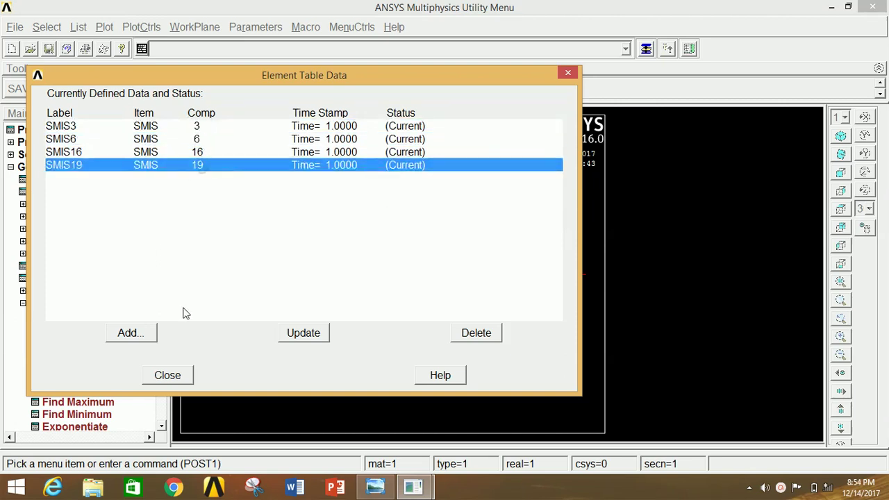
click(164, 380)
click(62, 307)
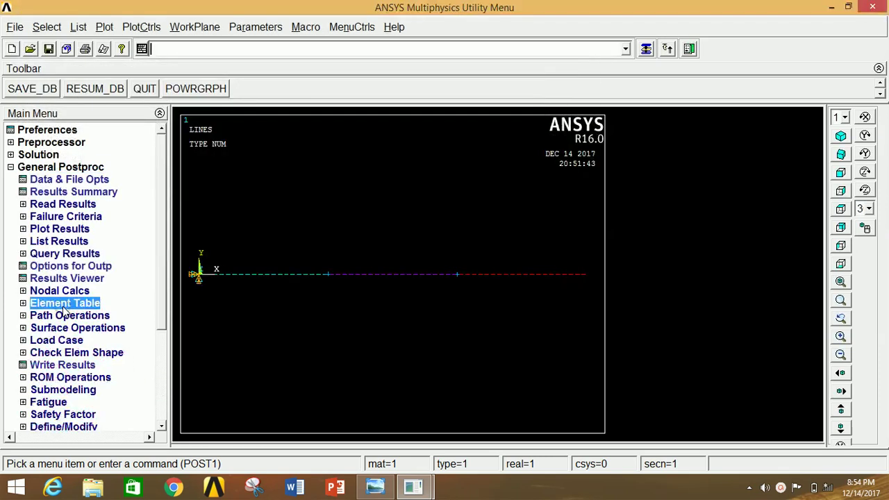
Step: Plot the deformed shape with Def + undeformed, showing DMX 1.5
click(59, 229)
click(80, 241)
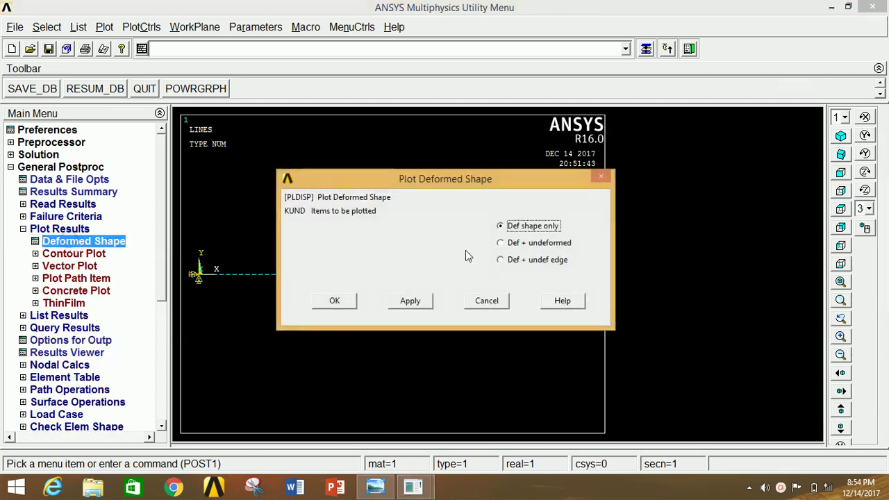
click(509, 243)
click(339, 306)
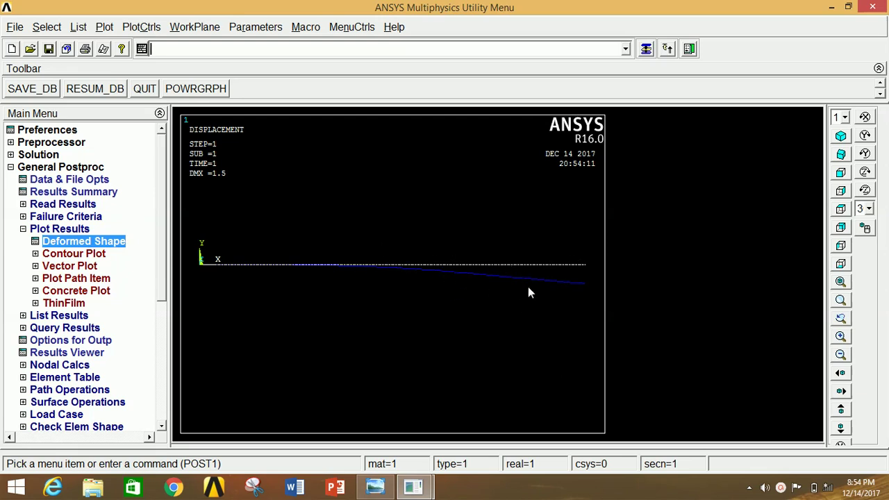
click(146, 27)
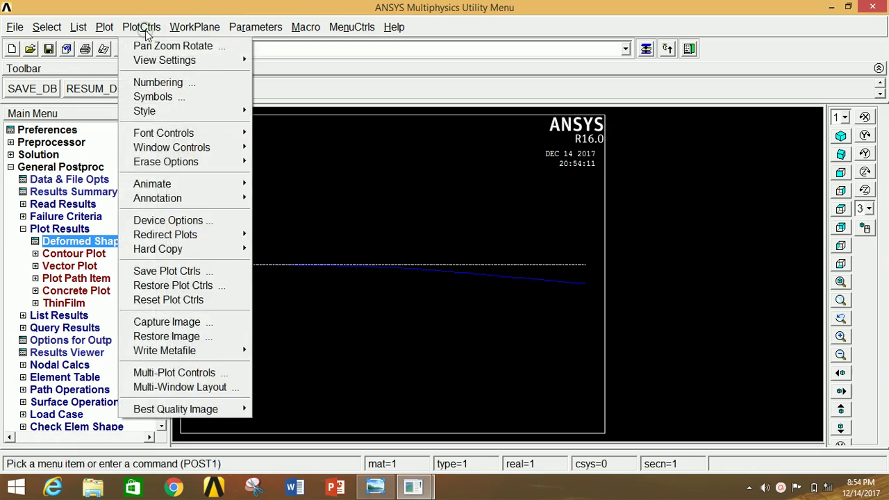
Step: Turn /ESHAPE on to show real beam cross-sections and switch to the isometric view
mouse_move(166, 112)
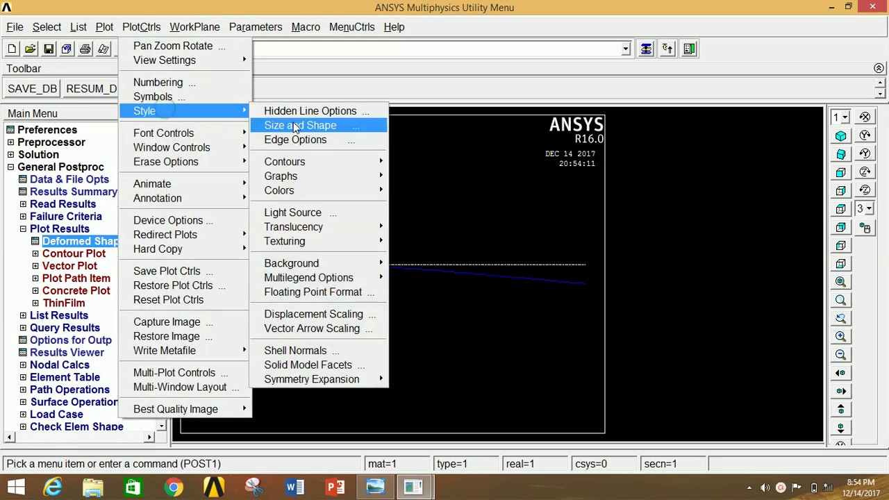
click(299, 125)
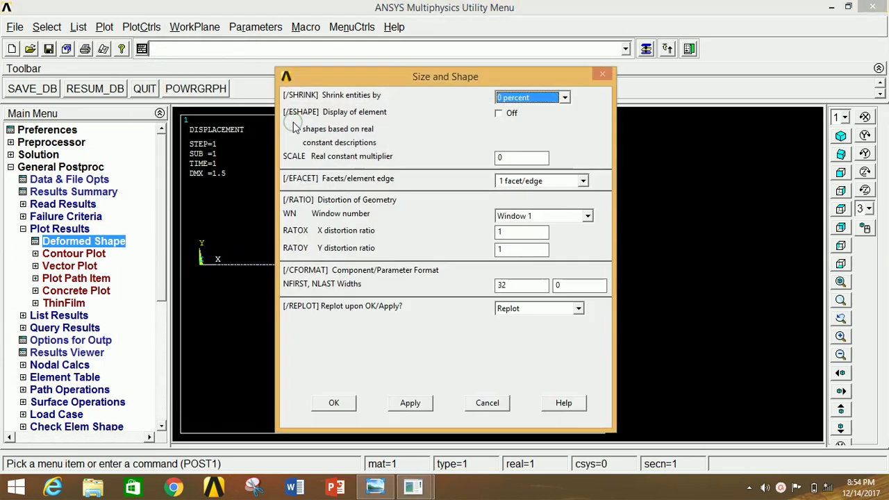
click(499, 113)
click(335, 402)
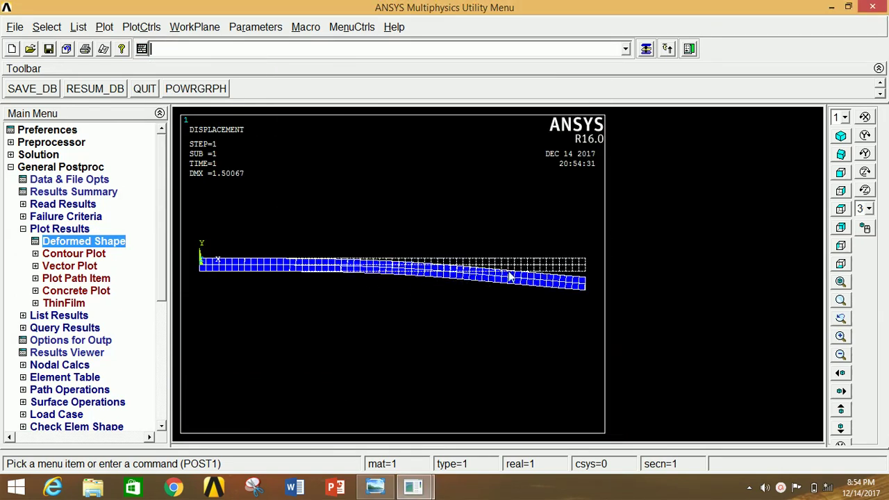
click(841, 136)
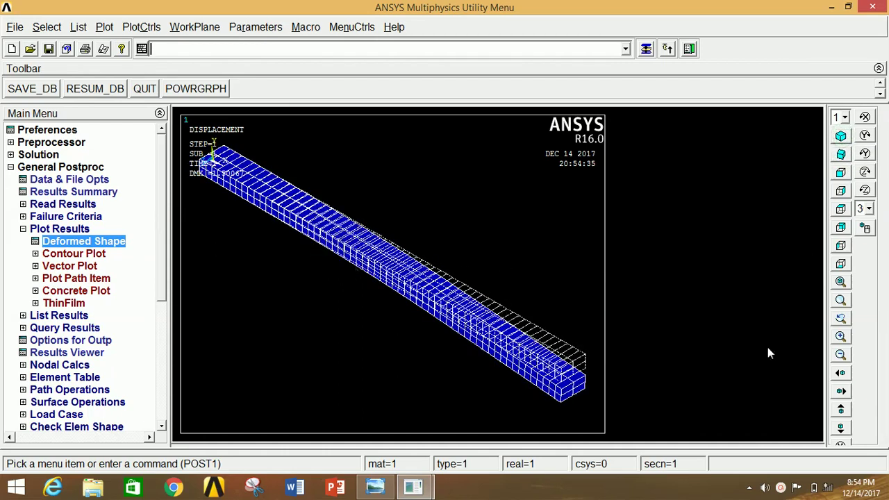
click(141, 27)
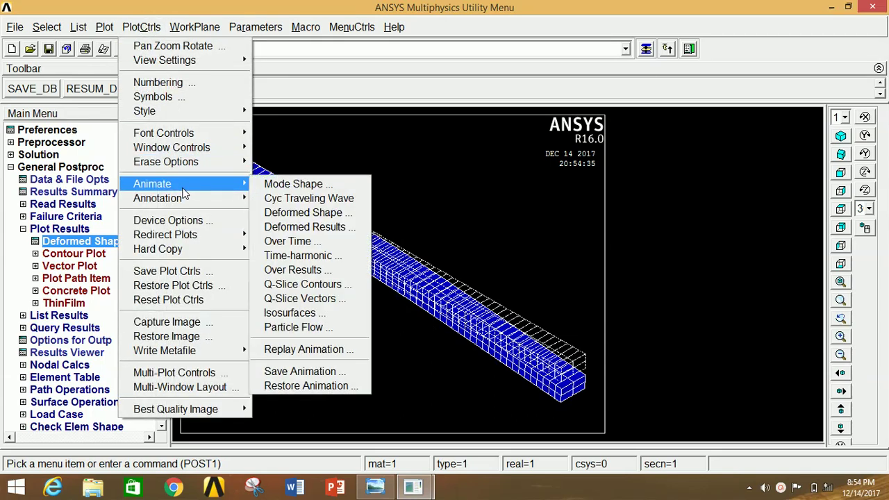
Step: Play a 10-frame Def + undeformed deformation animation, then close the Animation Controller
click(299, 212)
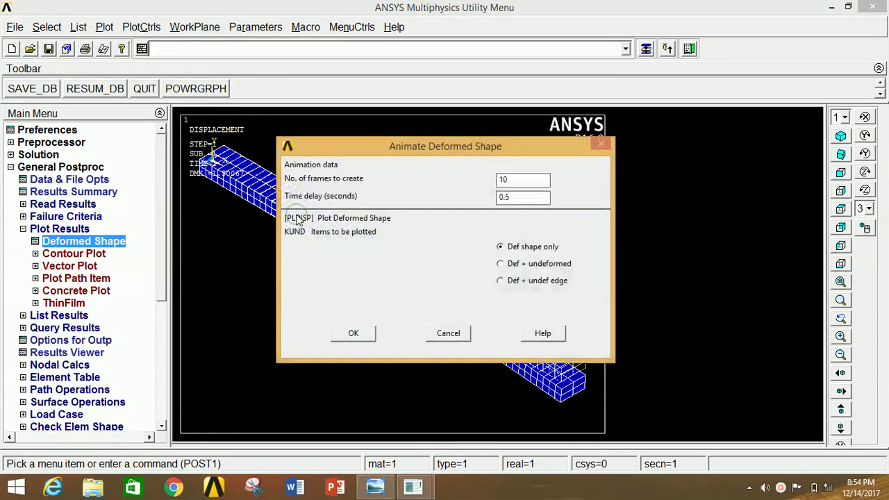
click(516, 264)
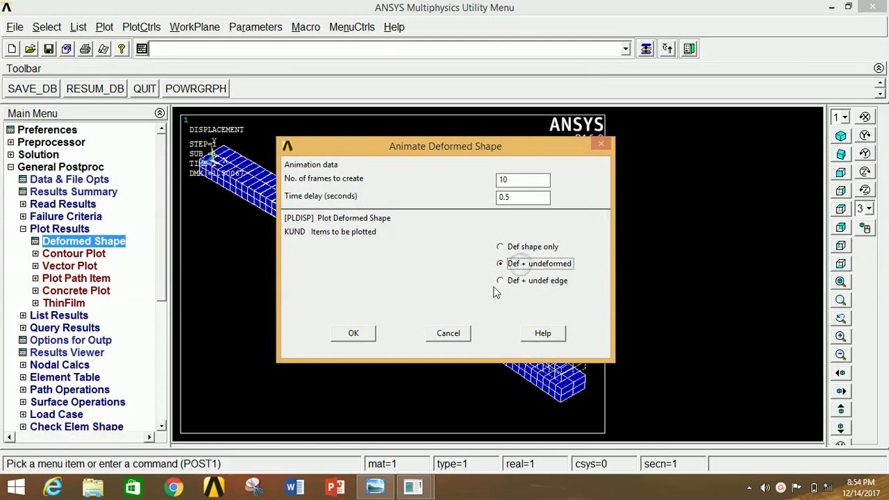
click(356, 333)
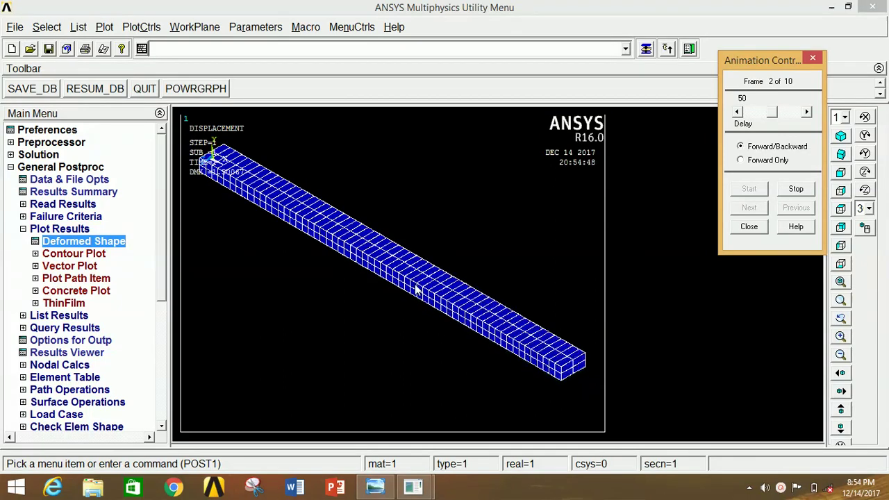
click(747, 227)
Step: Contour the nodal displacement vector sum (USUM), ranging 0 to 1.50067
click(77, 254)
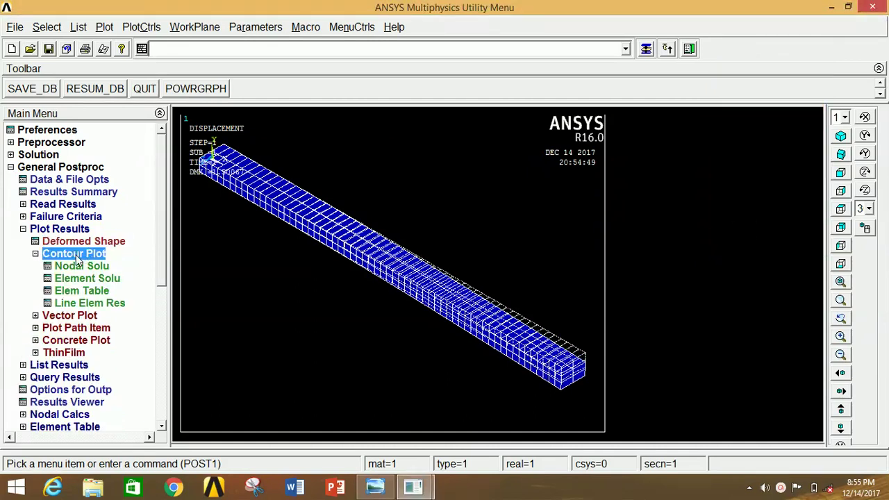
click(81, 266)
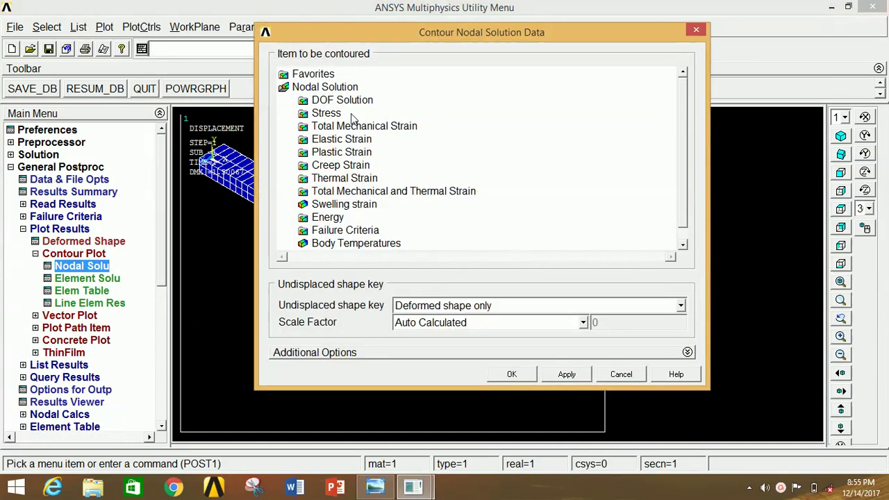
double_click(342, 101)
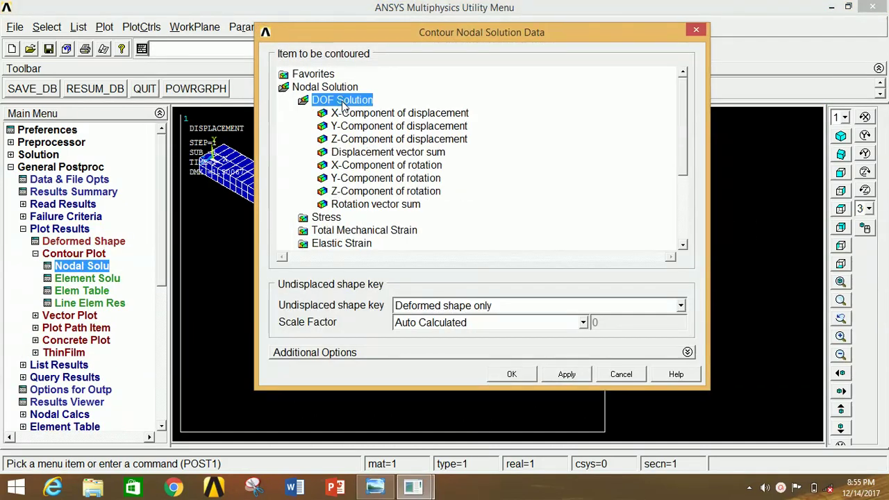
click(355, 153)
click(507, 375)
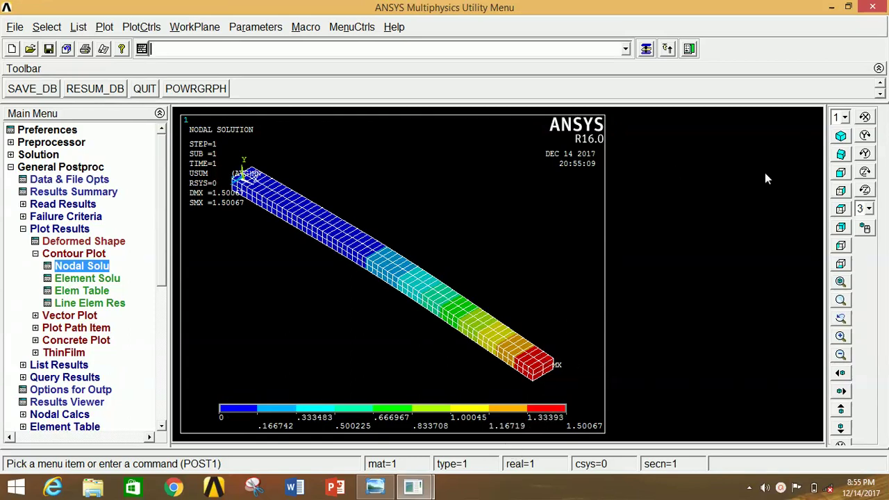
Step: Contour nodal von Mises stress (SEQV), ranging 0 to 3.75 along the beam
click(80, 272)
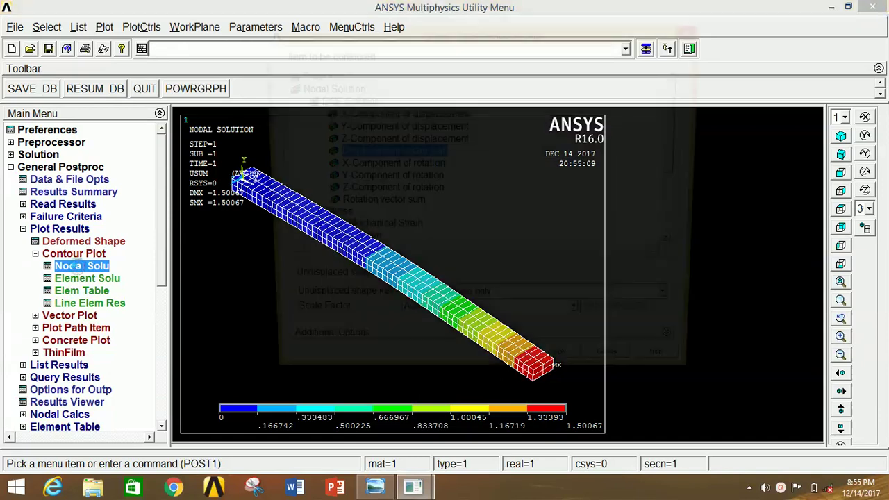
click(334, 219)
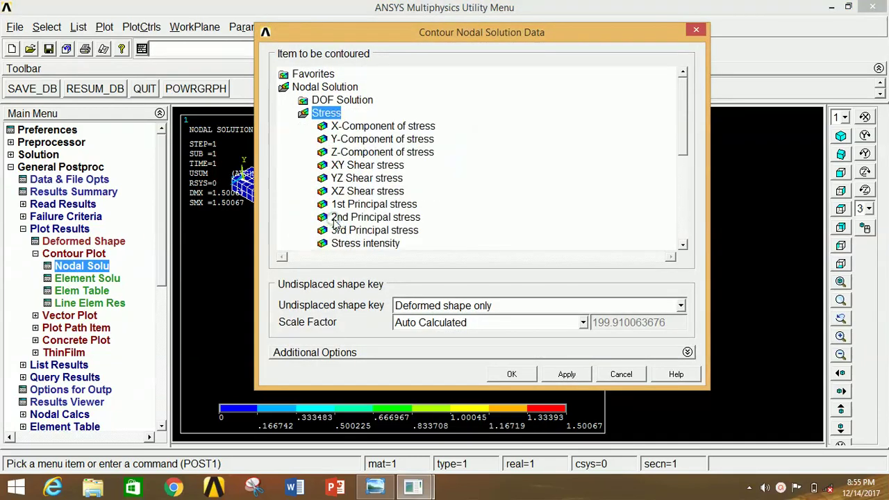
scroll(682, 128, down, 4)
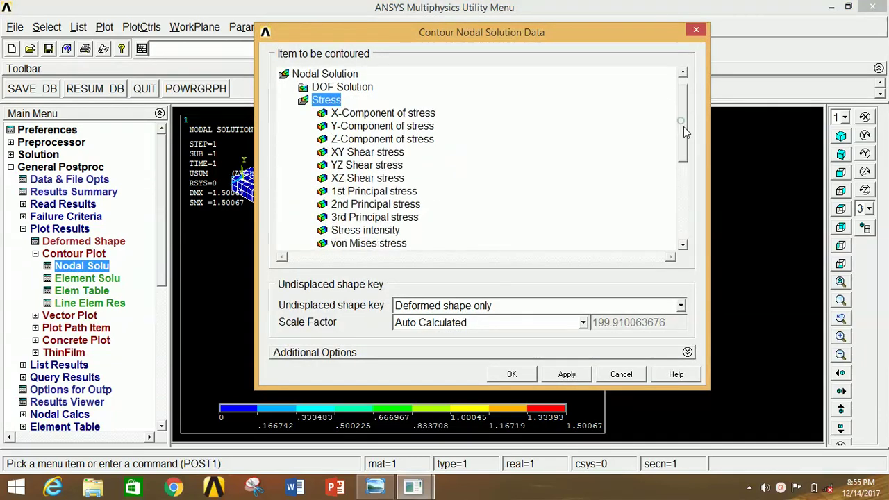
click(382, 205)
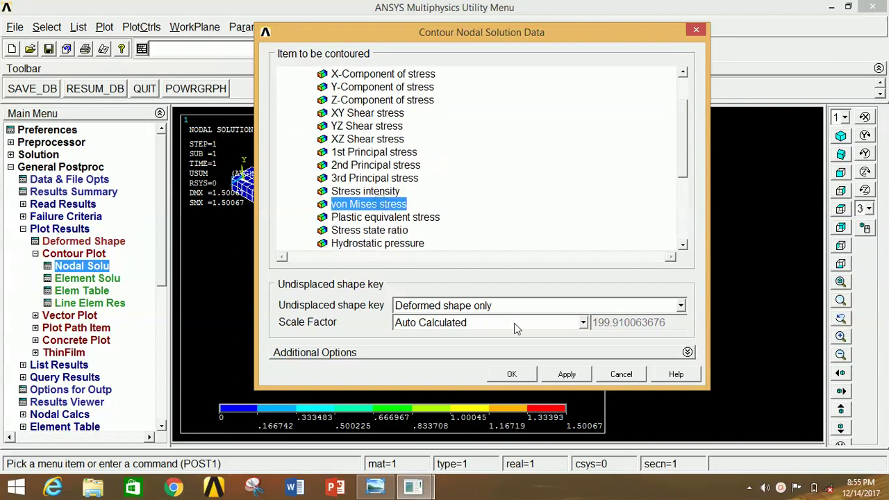
click(511, 374)
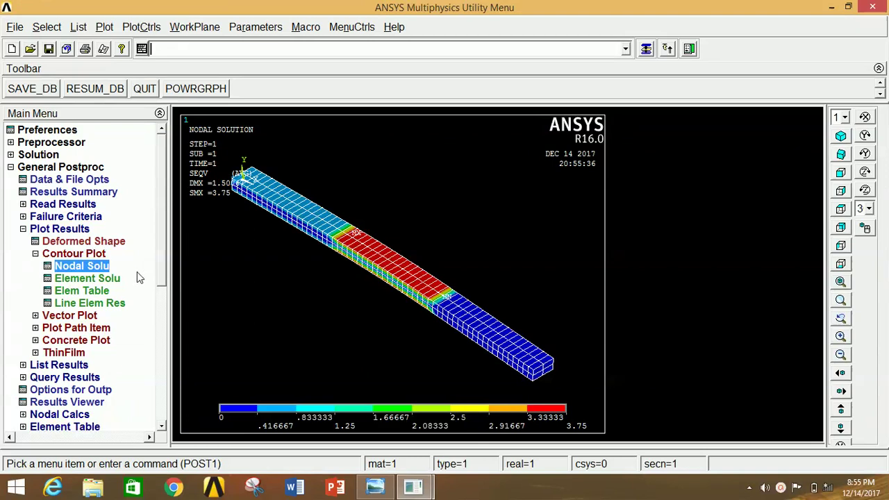
click(115, 306)
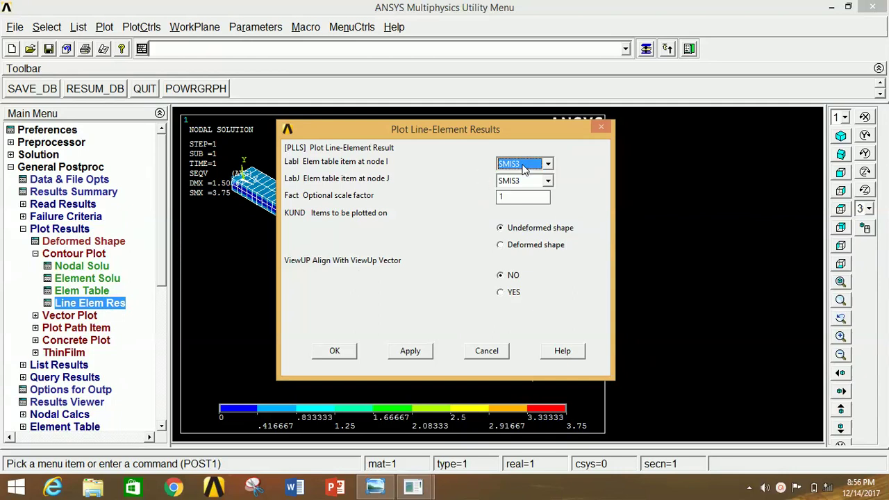
Step: Plot line-element results with LabI SMIS3 and LabJ SMIS16, viewed from the front
click(524, 165)
click(521, 174)
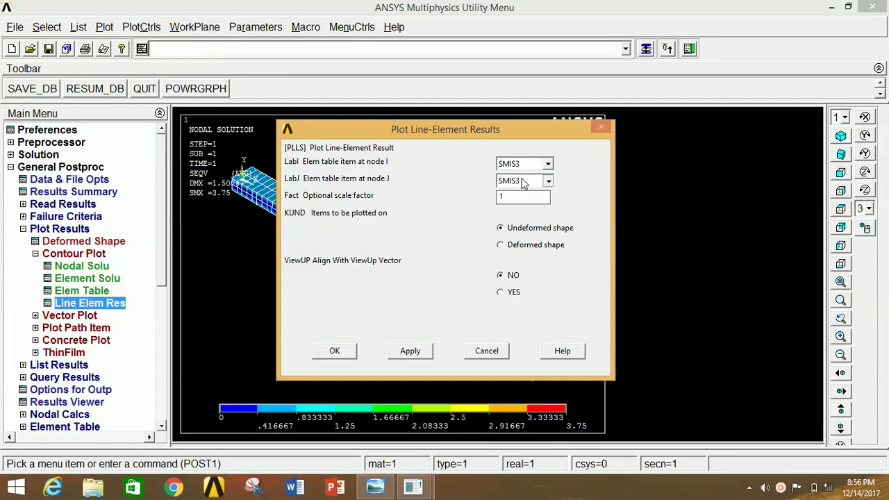
click(523, 182)
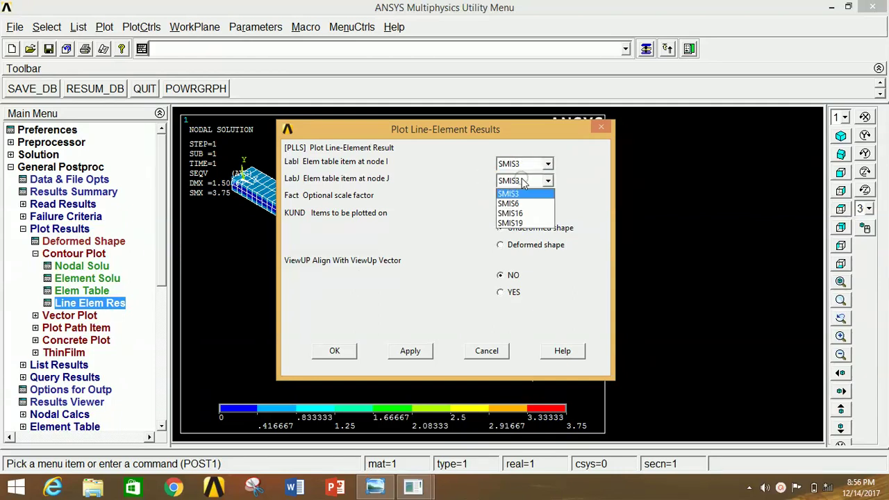
click(526, 213)
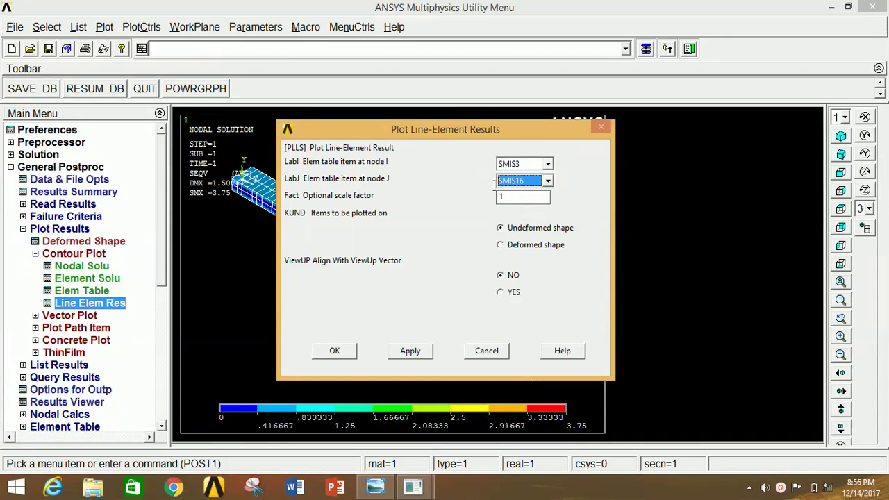
click(331, 350)
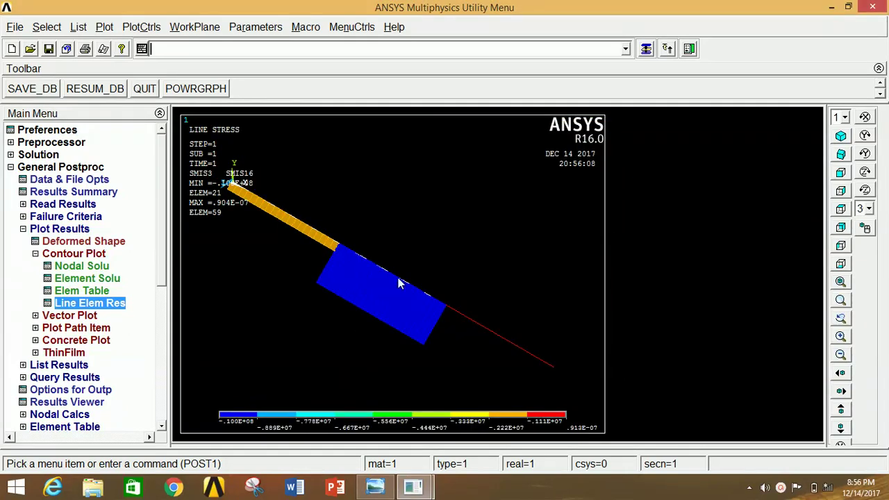
click(841, 173)
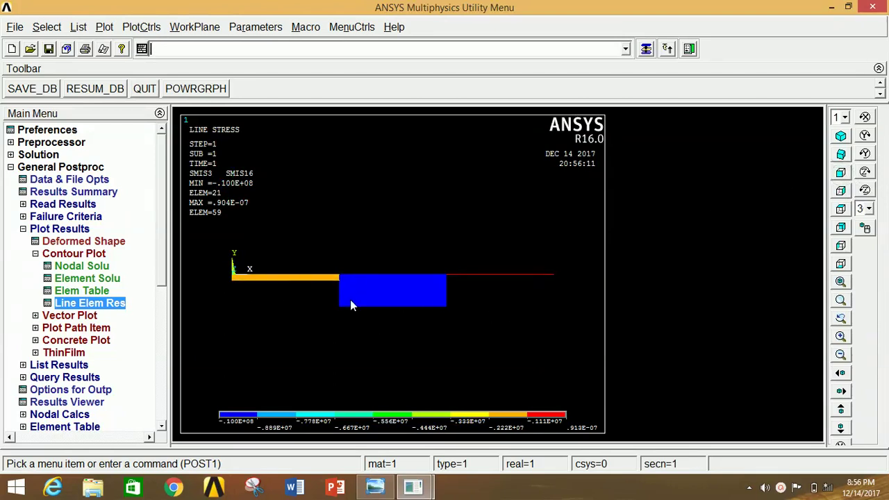
click(100, 307)
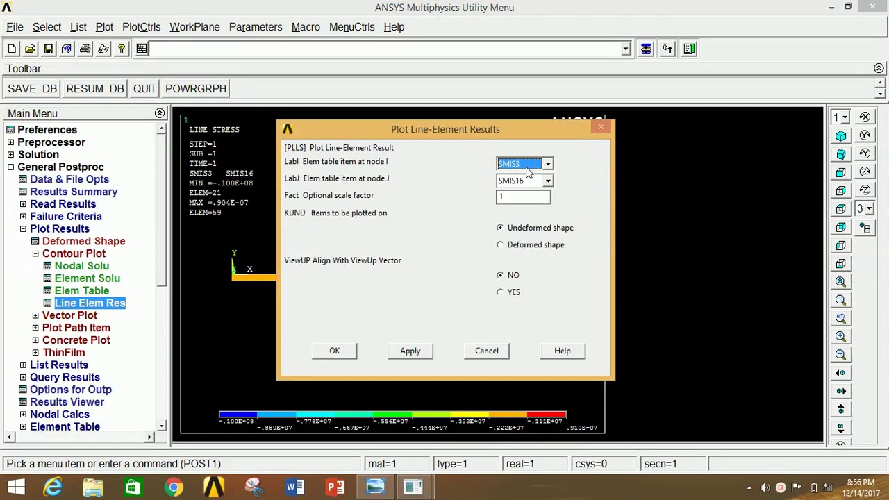
Step: Set LabI to SMIS6 and LabJ to SMIS19 and plot, ranging -0.430E-07 to 0.161E-07
click(528, 164)
click(527, 186)
click(529, 181)
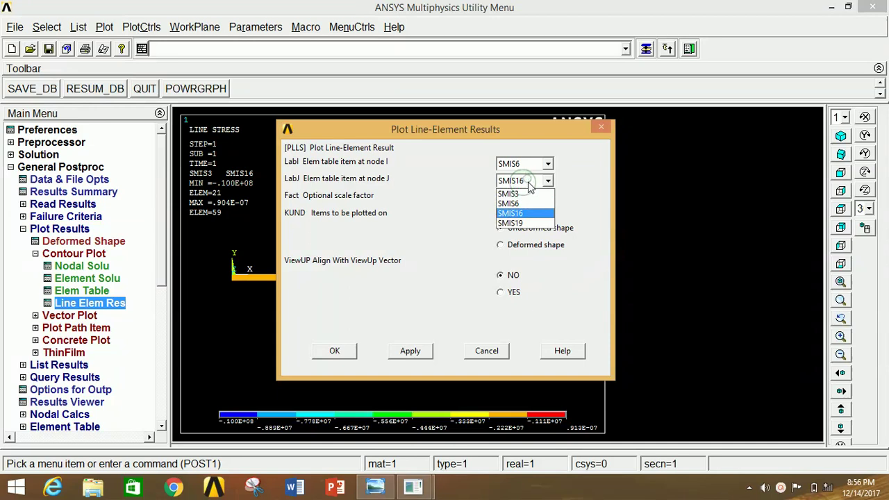
click(528, 224)
click(338, 351)
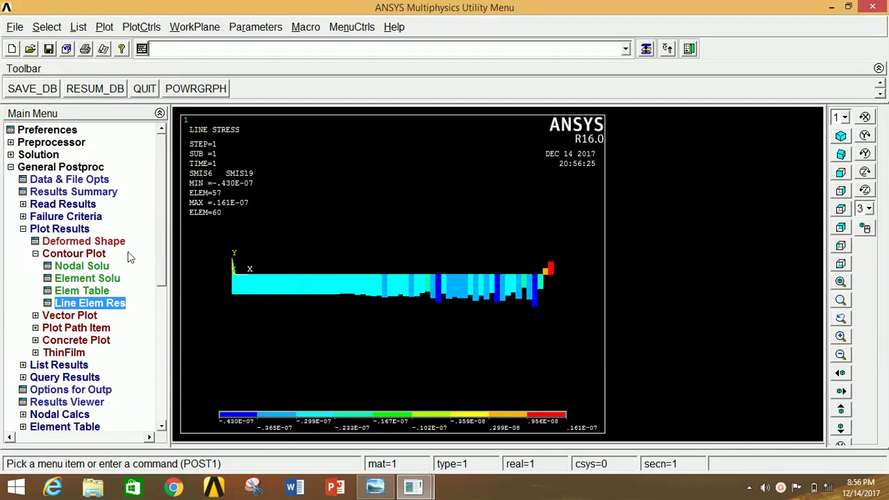
click(77, 230)
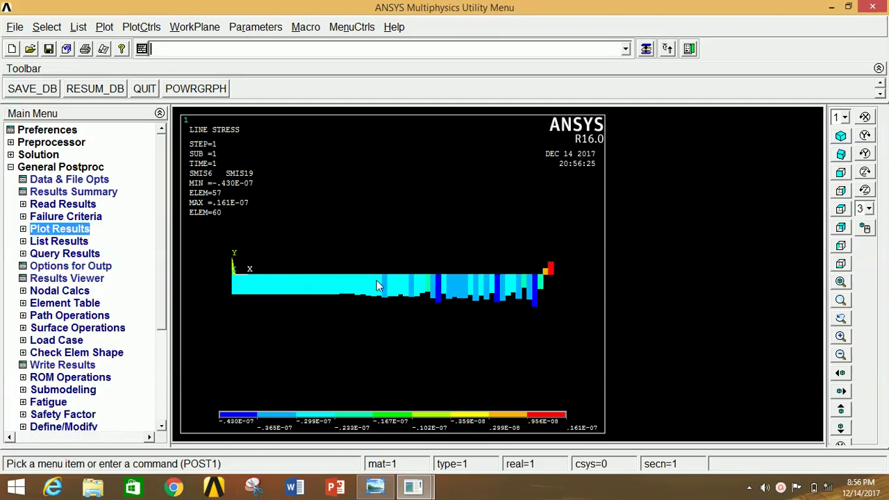
Step: List the reaction solution for all items, then close the PRRSOL listing
click(69, 243)
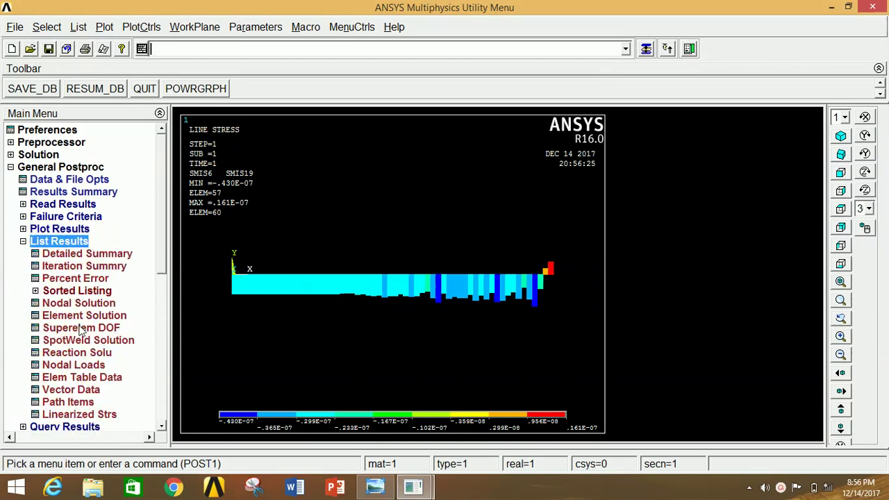
click(67, 353)
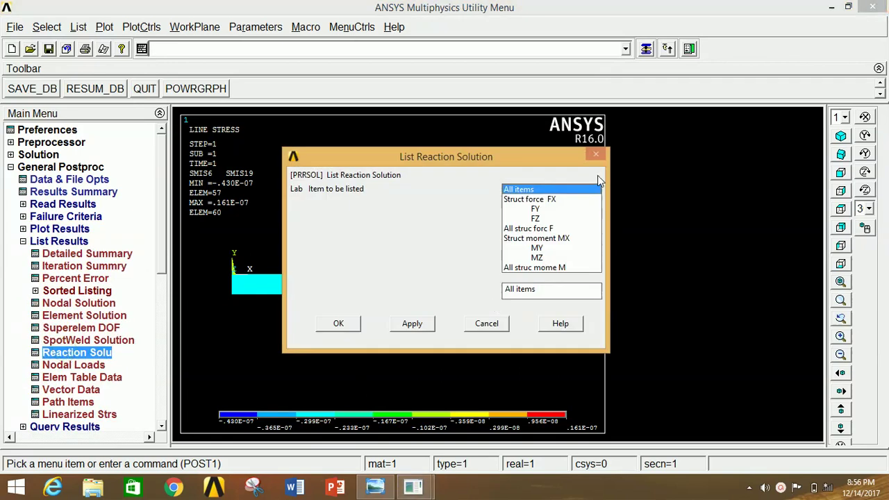
click(340, 325)
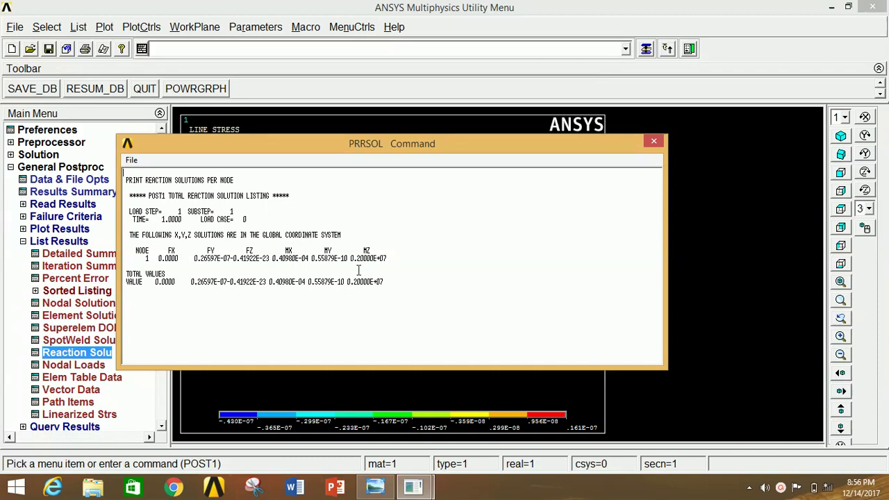
click(654, 140)
Step: List nodal loads for all items through node 61, then close the PRNLD listing
click(86, 366)
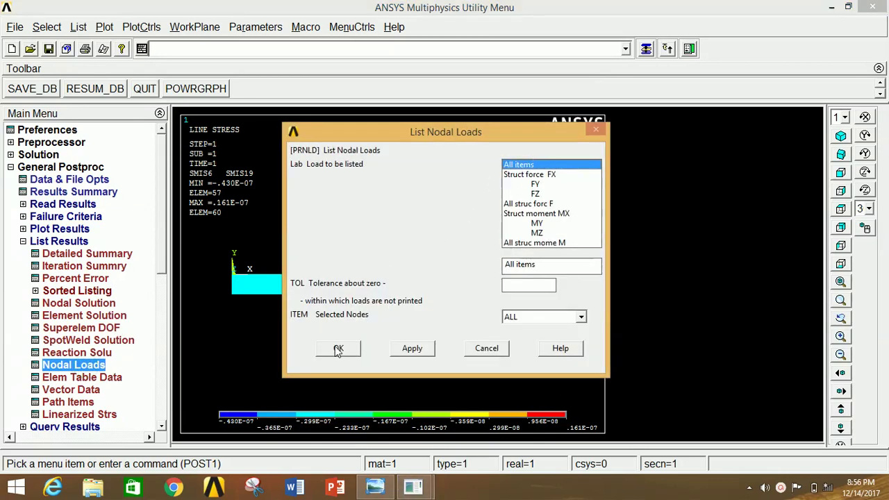
click(338, 350)
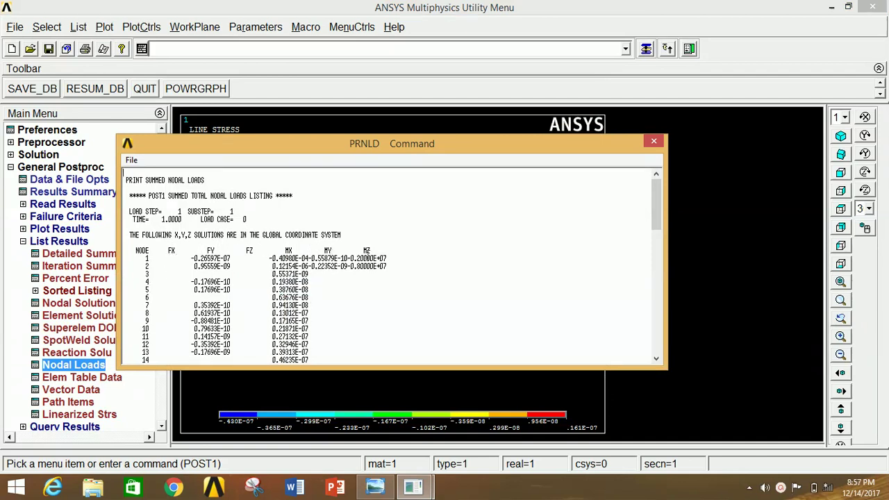
scroll(394, 254, down, 20)
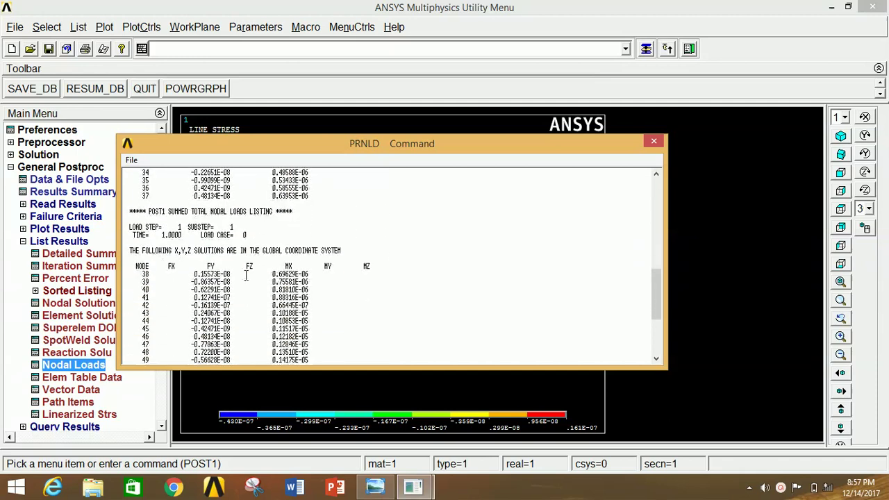
click(653, 143)
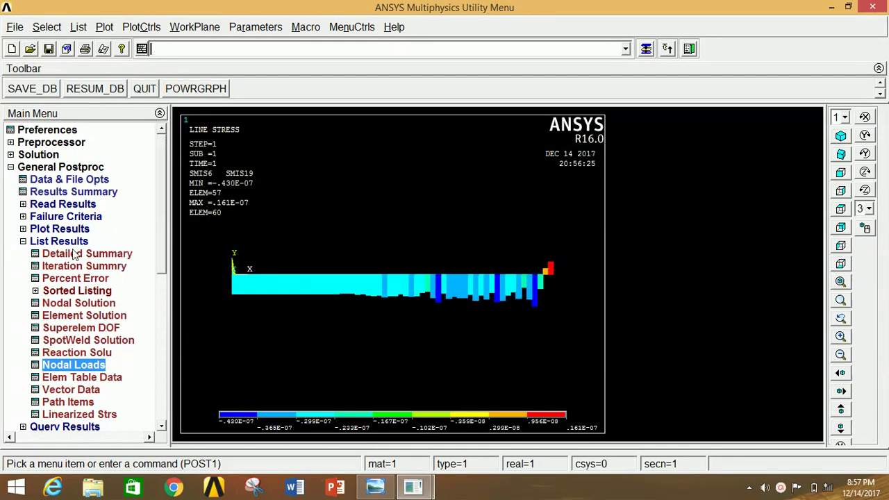
Step: List the nodal DOF solution as displacement vector sum (USUM) for all nodes
click(69, 304)
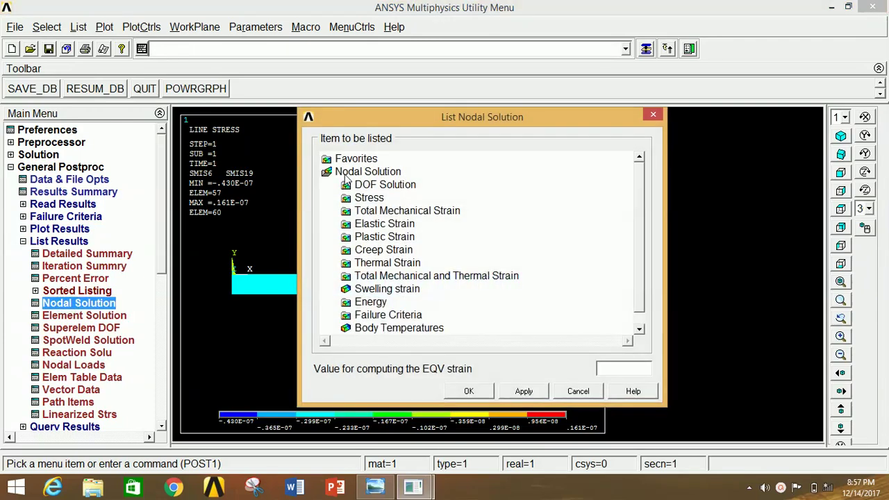
double_click(363, 185)
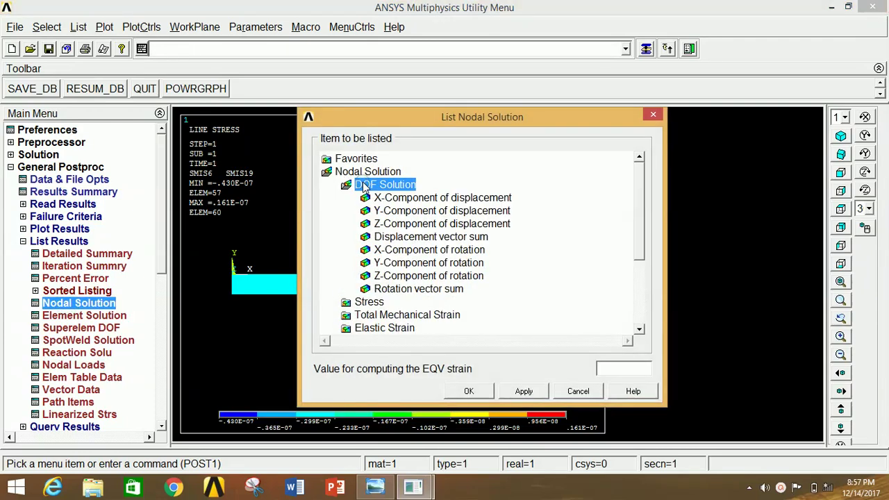
click(408, 238)
click(468, 391)
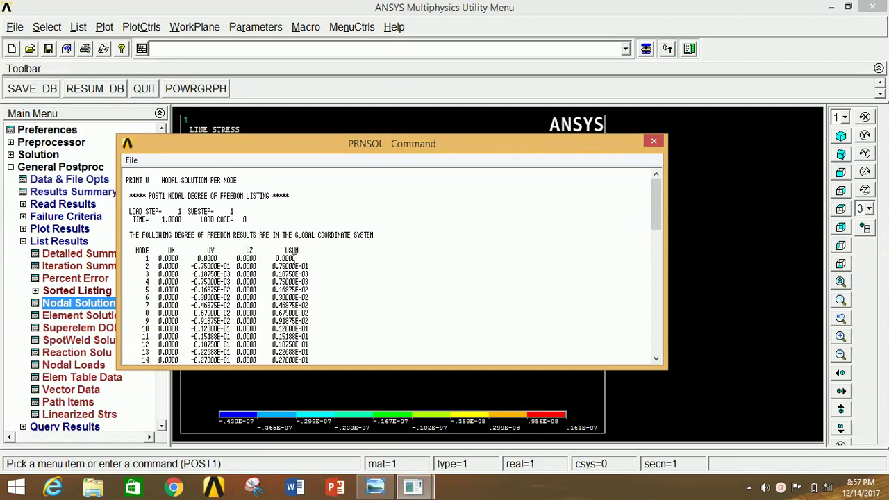
Step: Review the nodal displacement listing, peaking at 1.5 at node 42, then close it and collapse List Results
scroll(321, 258, down, 15)
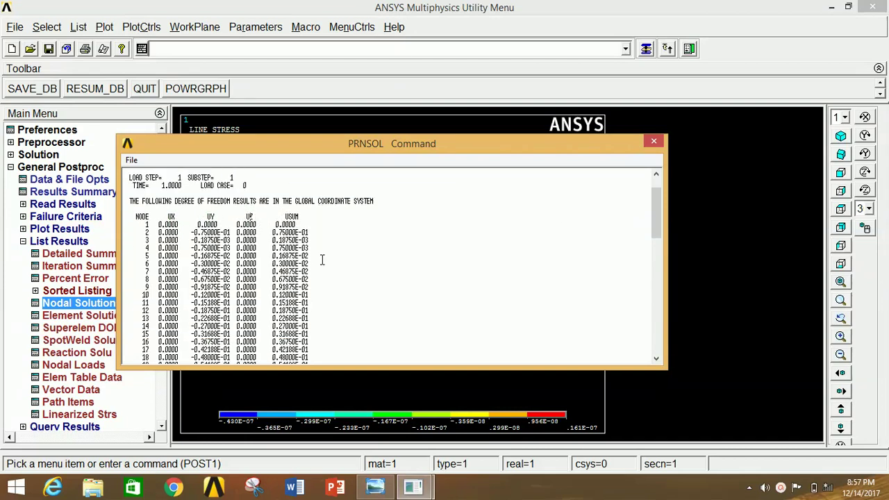
click(654, 143)
click(49, 243)
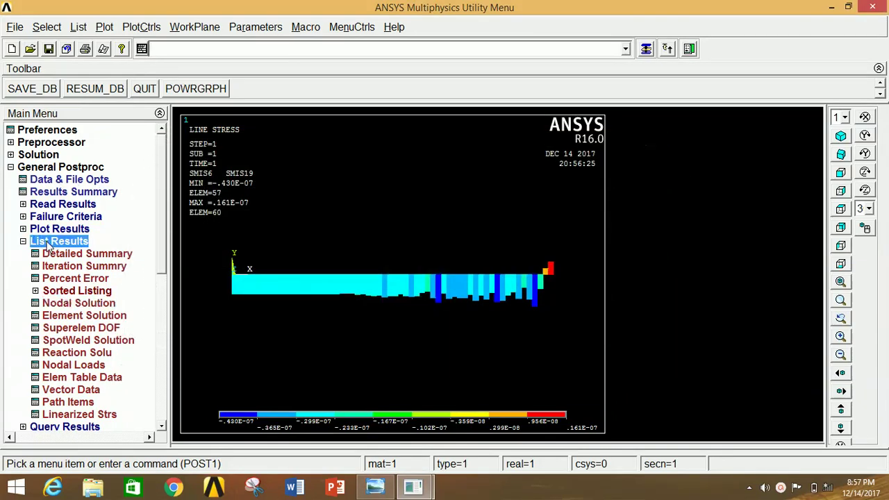
click(46, 243)
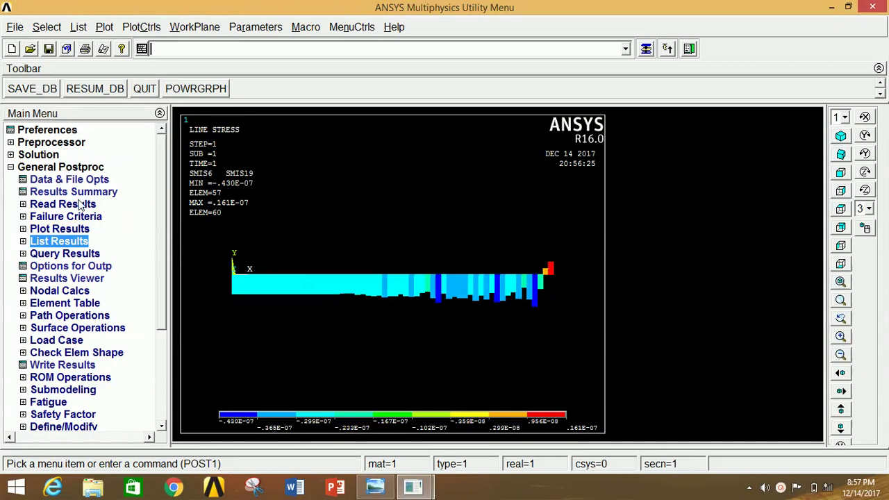